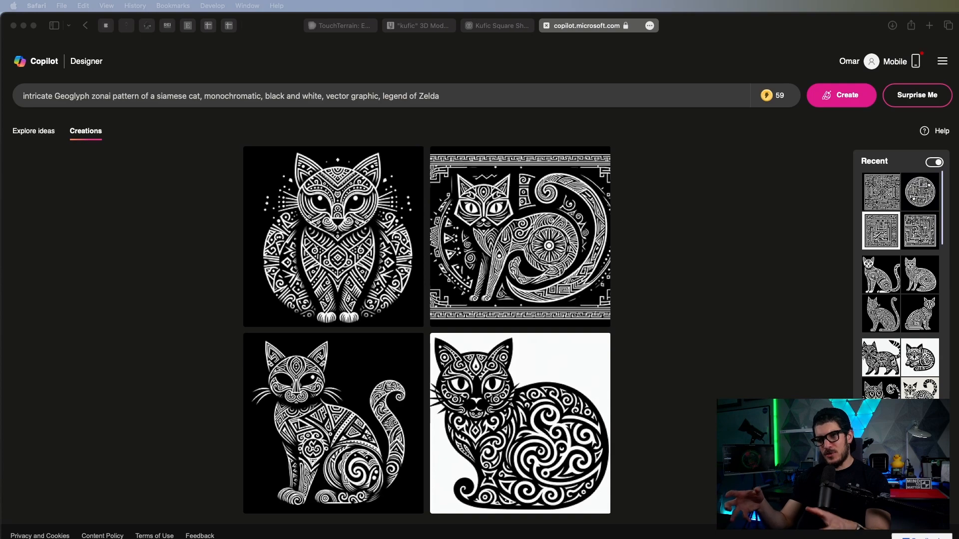
- Open the cryptic Geoglyph zonai siamese cat creations and download the maze-patterned cat with the spiral head and curled tail
left_click(900, 374)
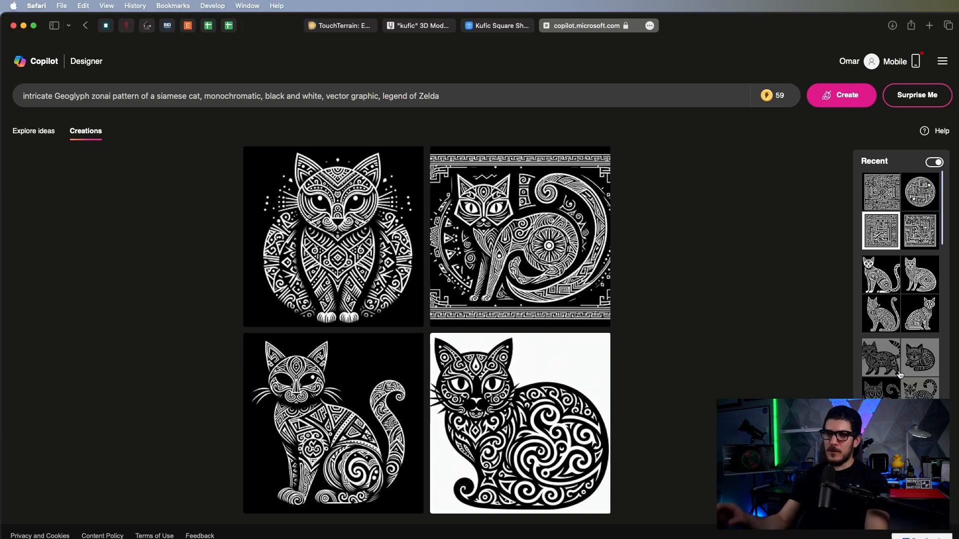
left_click(900, 374)
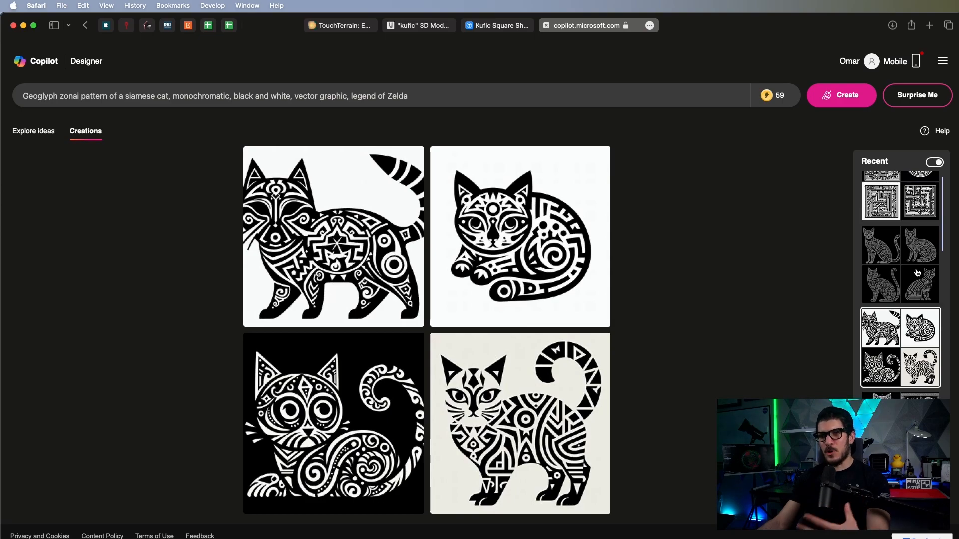
left_click(917, 273)
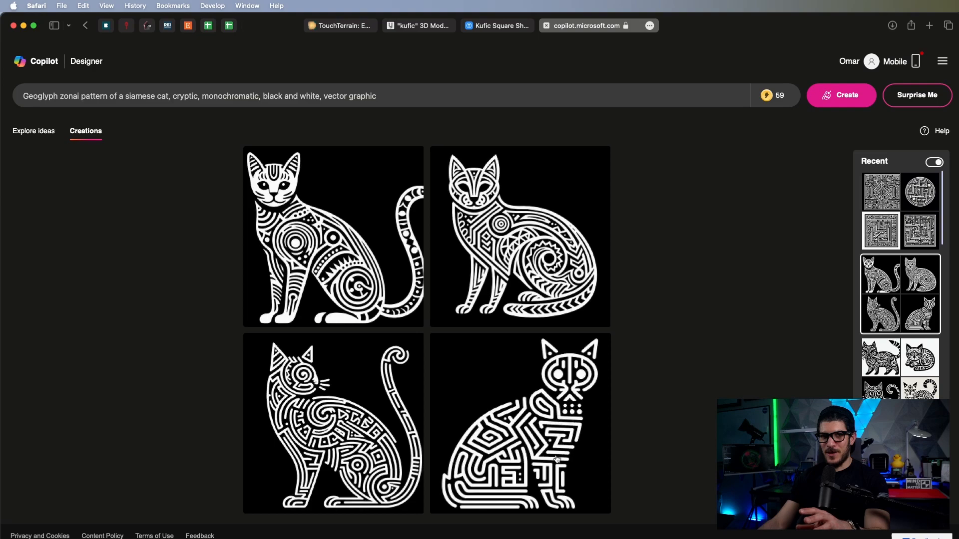
left_click(348, 425)
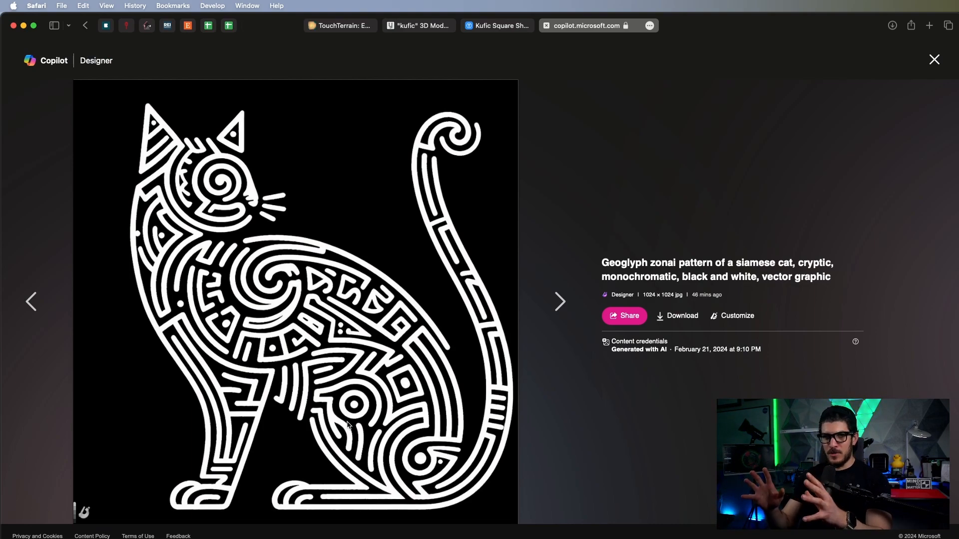
left_click(679, 317)
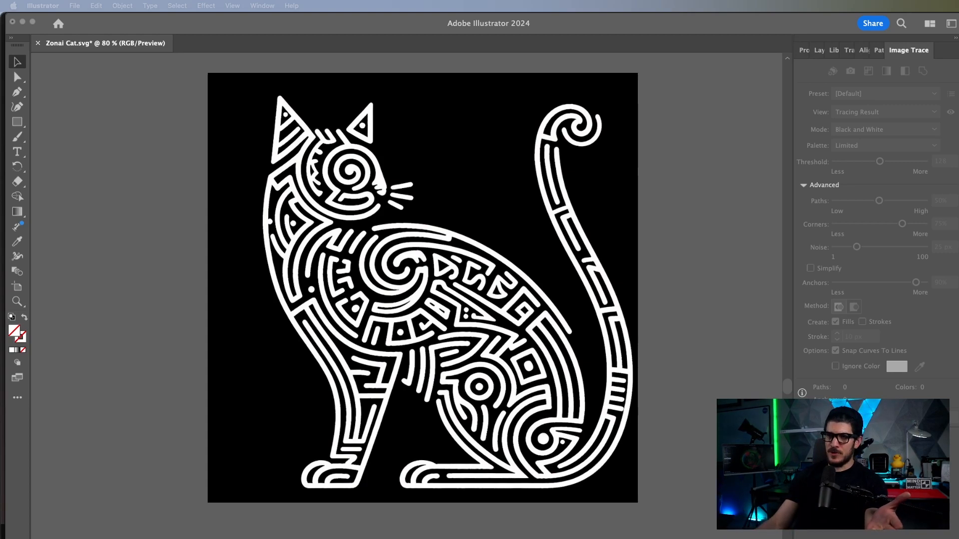
- Switch to Illustrator and trace the whole Zonai Cat image in black and white with the default Image Trace settings
left_click(836, 369)
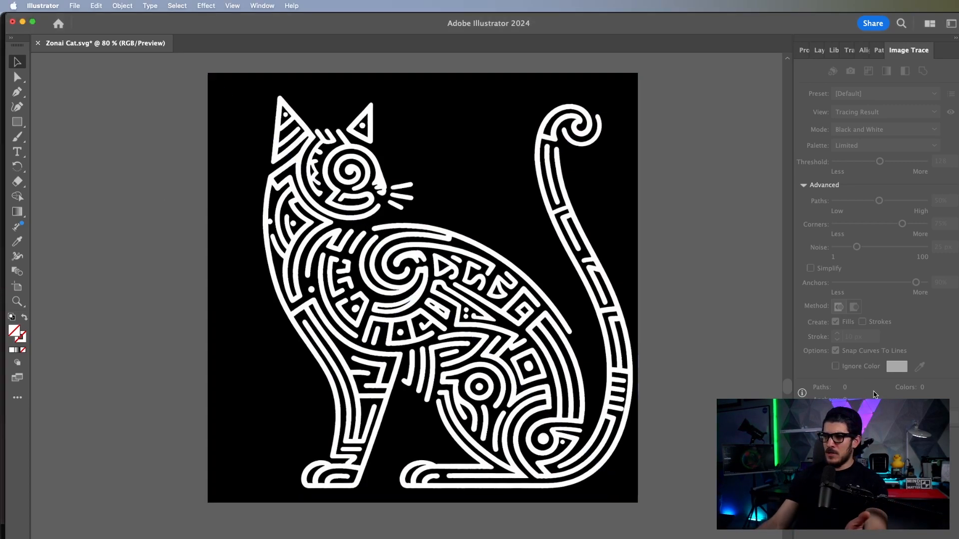
key("super+a")
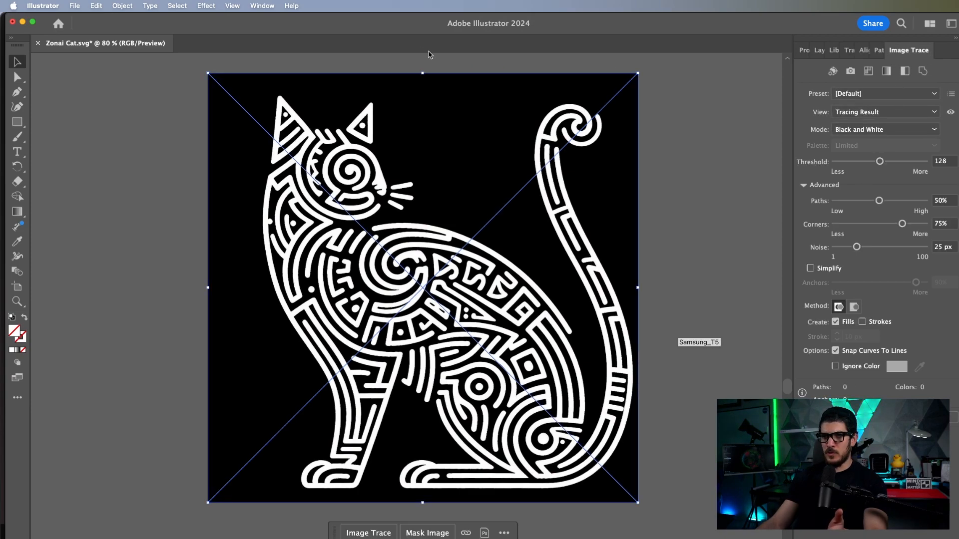
left_click(262, 6)
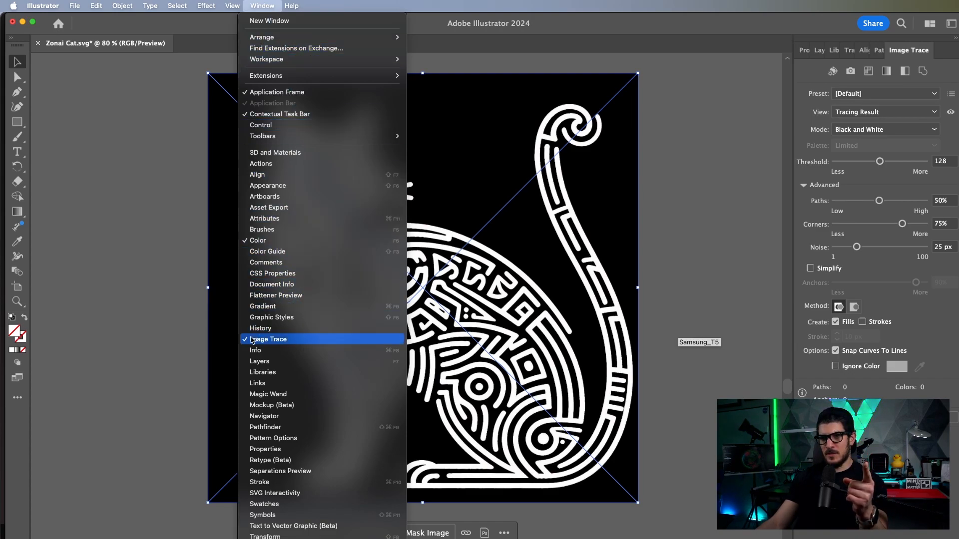
left_click(892, 390)
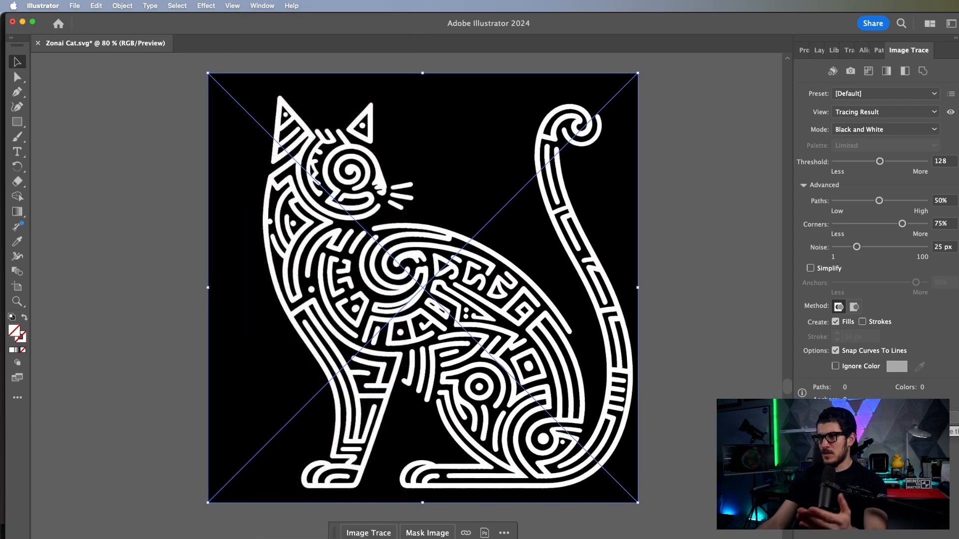
left_click(933, 418)
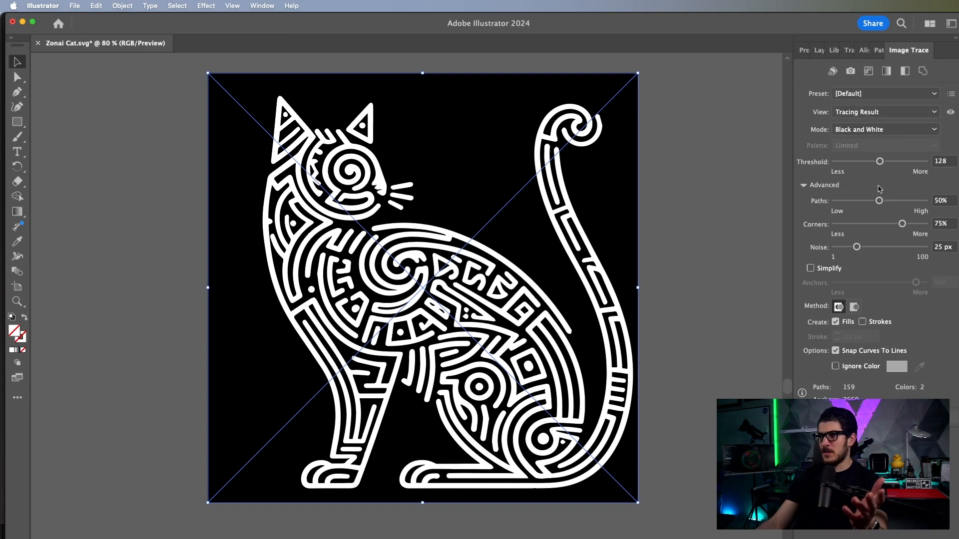
left_click(879, 111)
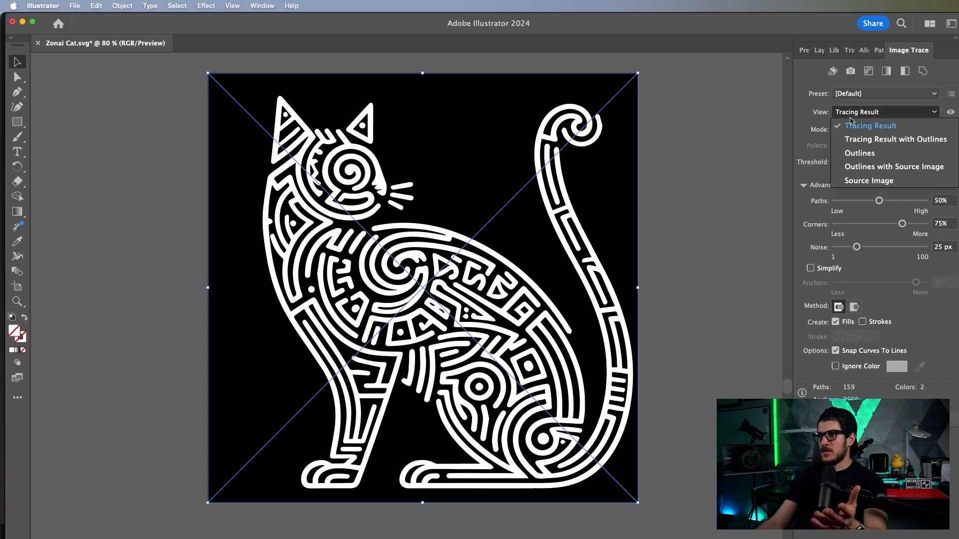
left_click(855, 150)
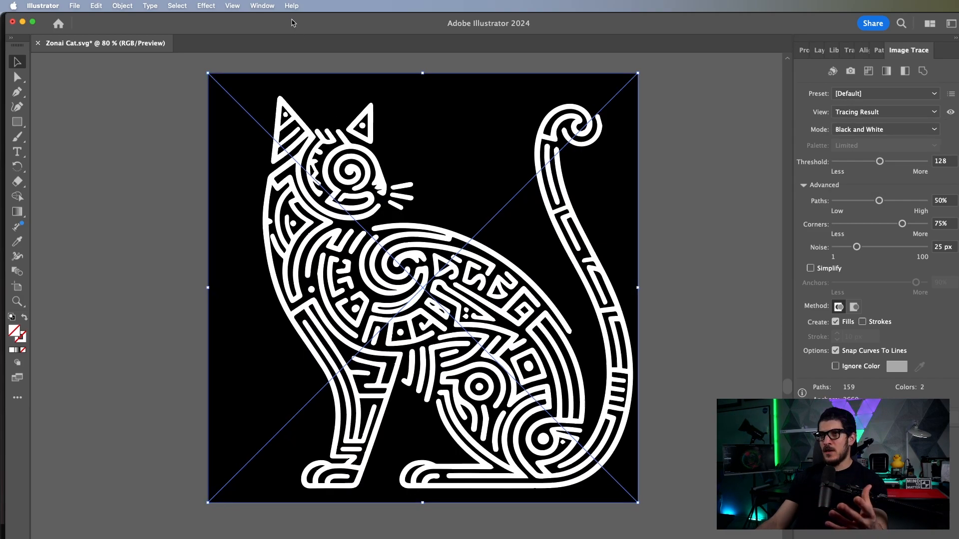
- Expand the traced cat into editable paths with object and fill included, and select the expanded artwork
left_click(294, 9)
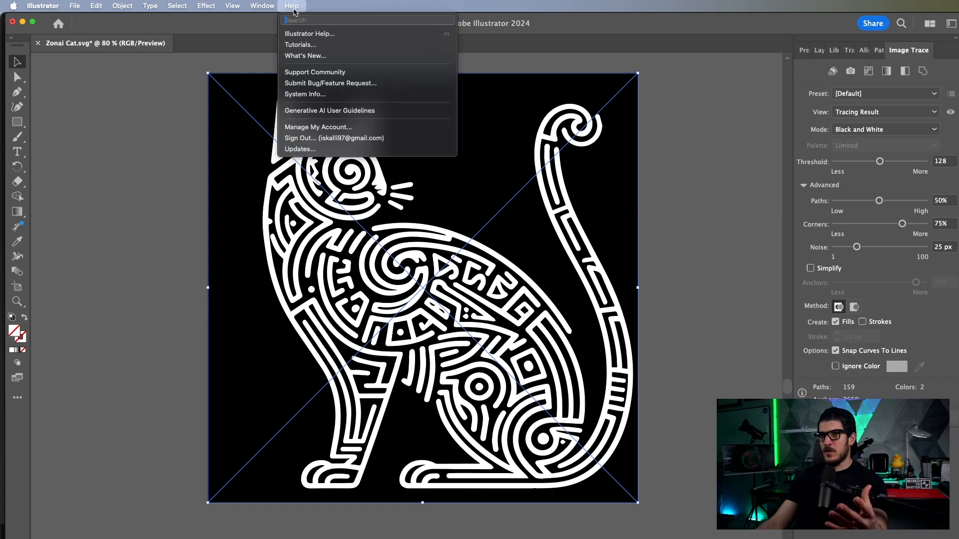
type("expa")
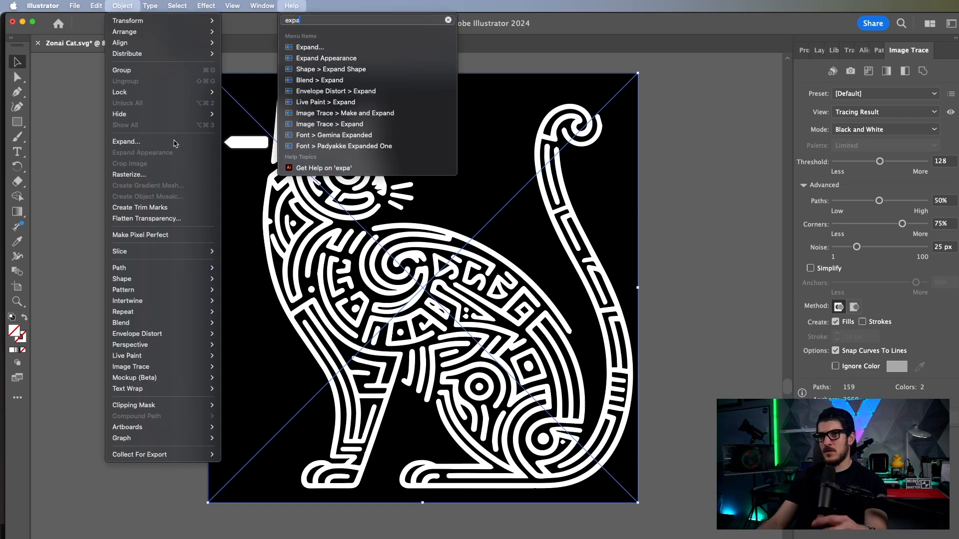
left_click(199, 143)
left_click(901, 439)
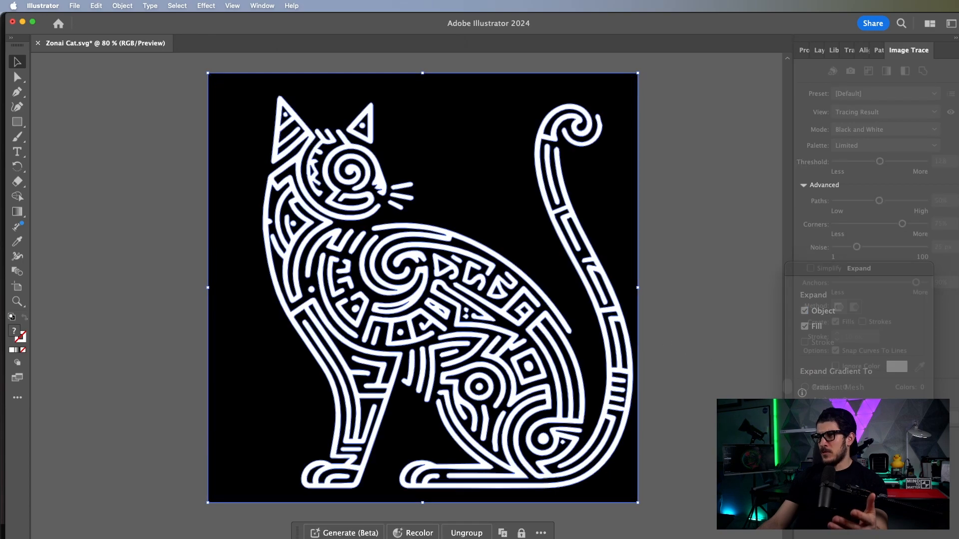
left_click(686, 390)
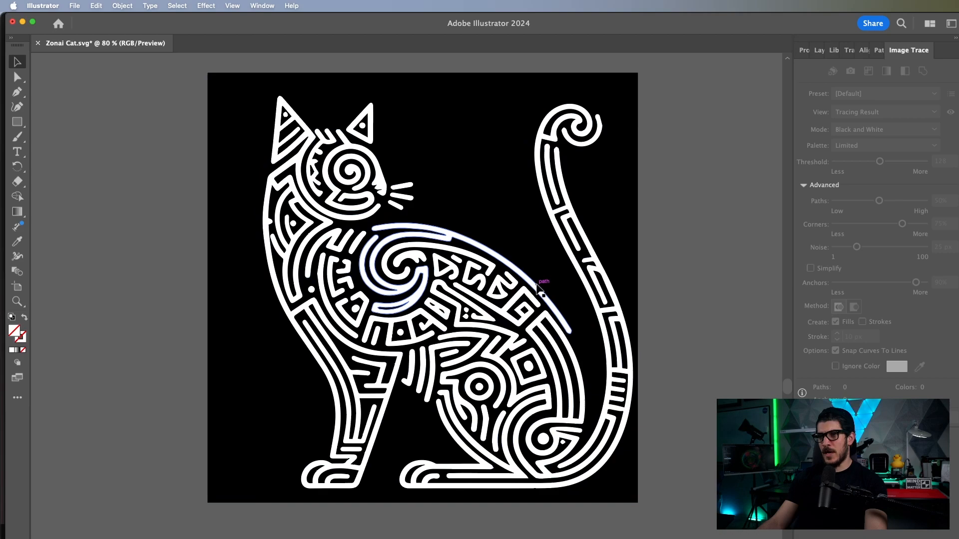
left_click(538, 289)
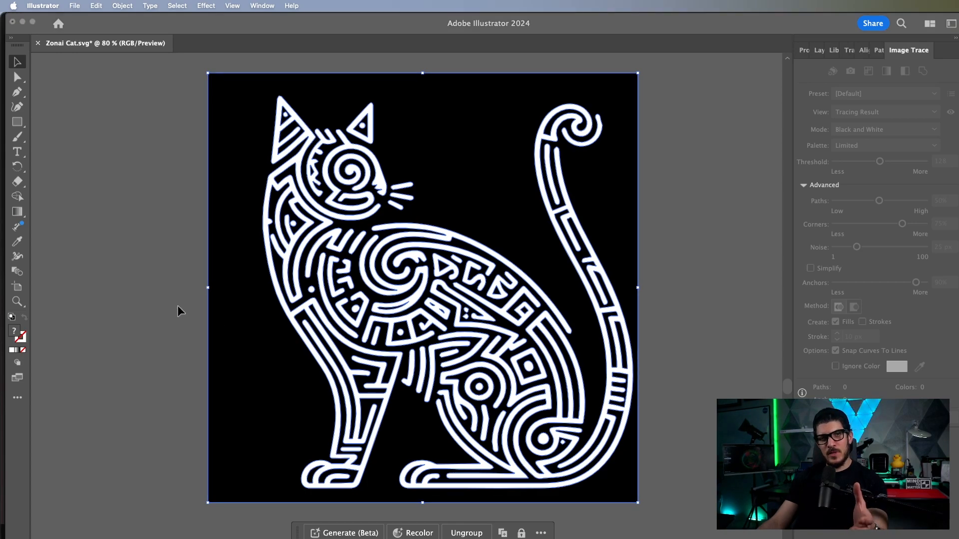
left_click(80, 7)
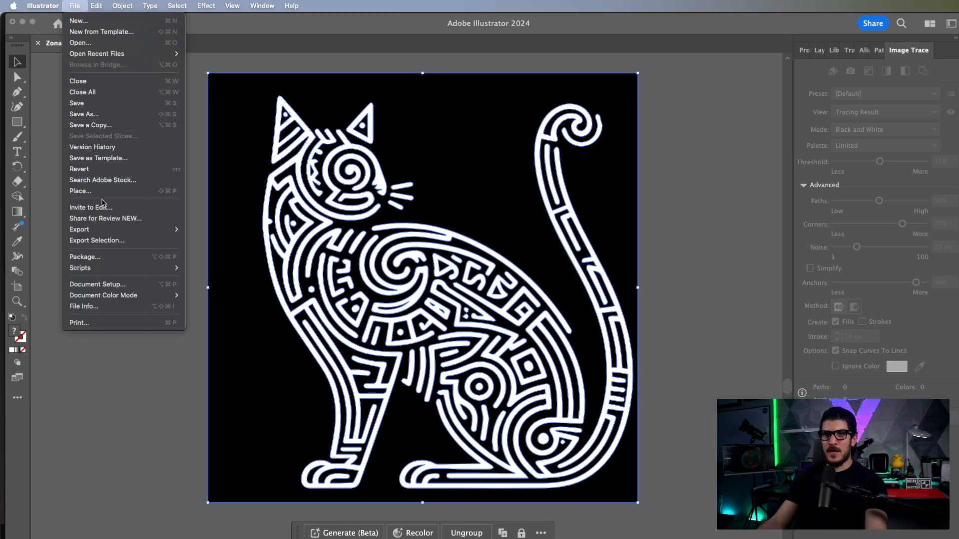
mouse_move(105, 231)
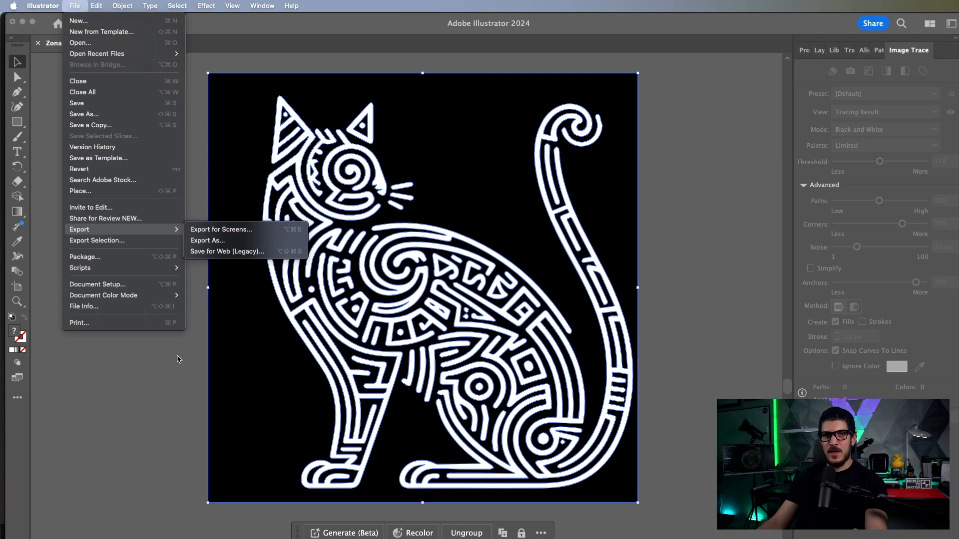
left_click(180, 362)
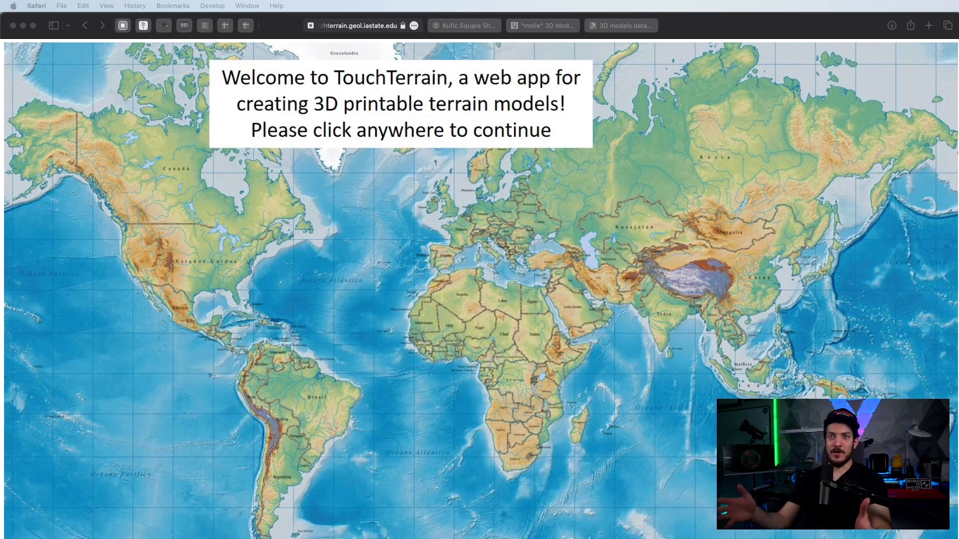
- Switch to the TouchTerrain web app in Safari, pass its welcome page and dismiss the Google Maps message
left_click(137, 290)
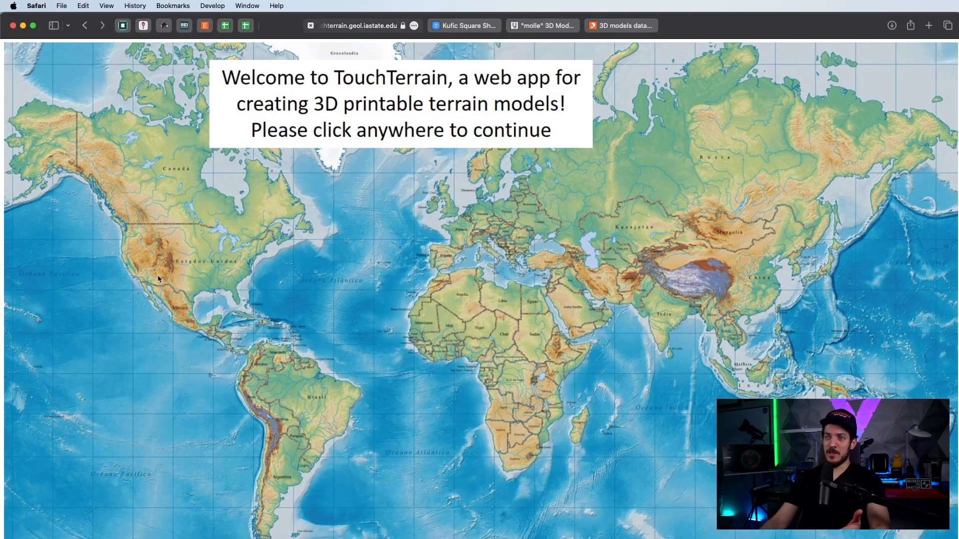
left_click(157, 274)
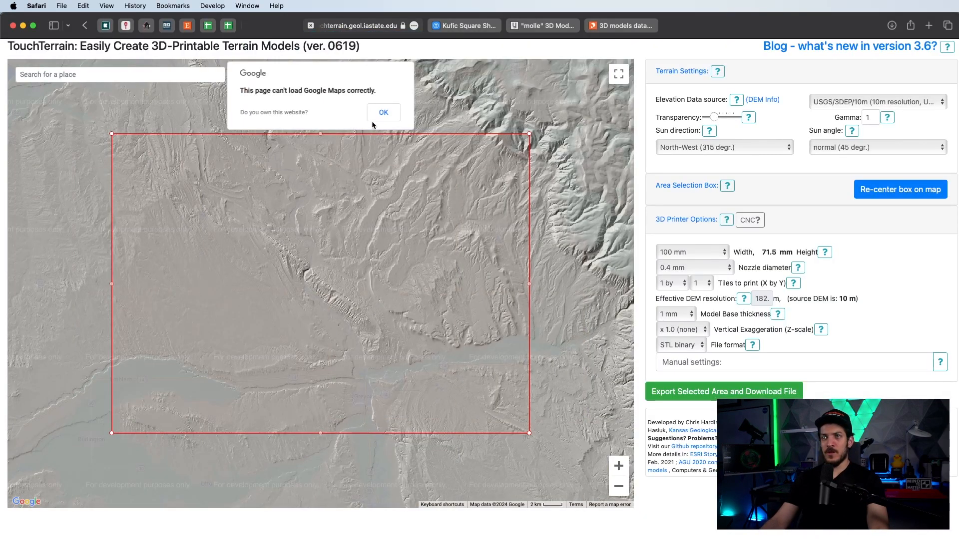
left_click(383, 119)
- Search the terrain map for denali
left_click(135, 79)
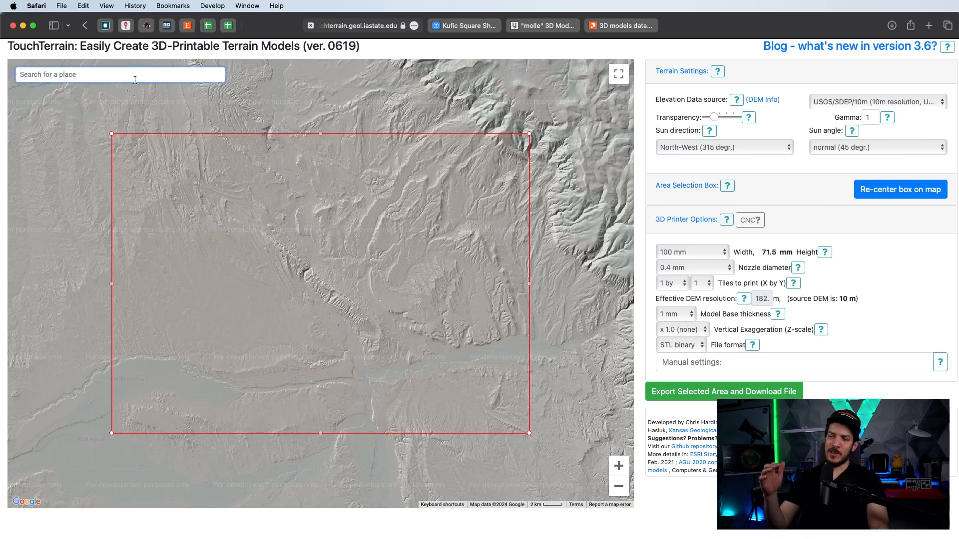
type("d")
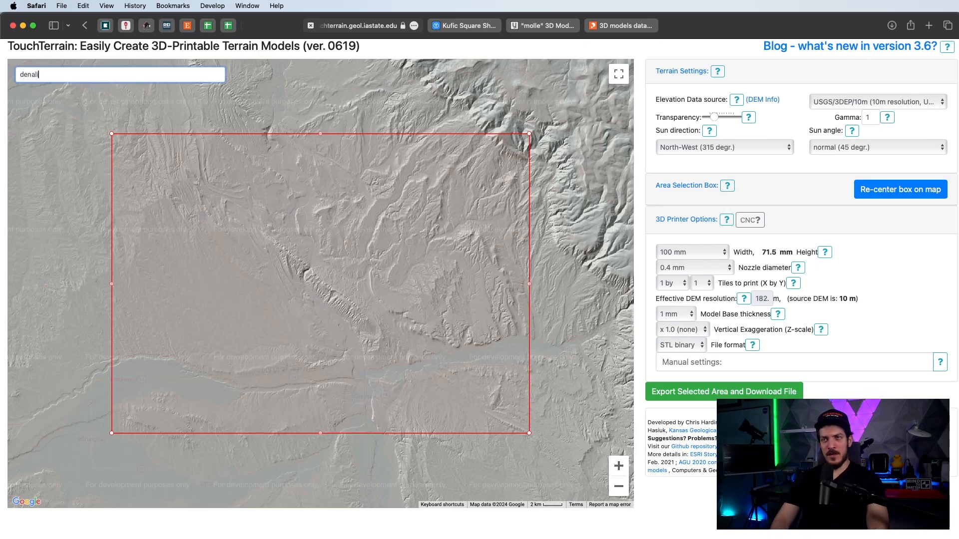
type("enali")
key("Return")
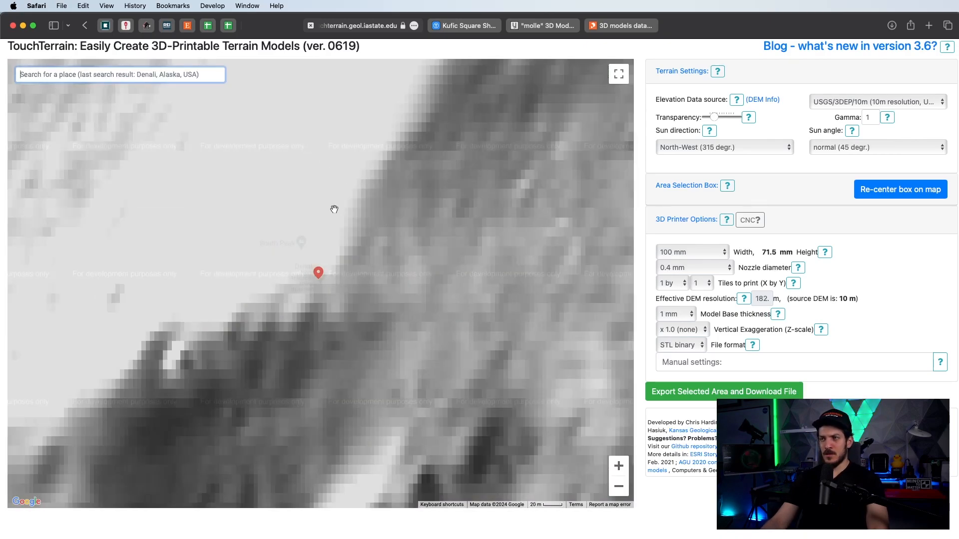
- Re-center the area selection box around the Denali marker and reshape it to a square giving a 100 by 100 mm model
scroll(312, 278, "down", 3)
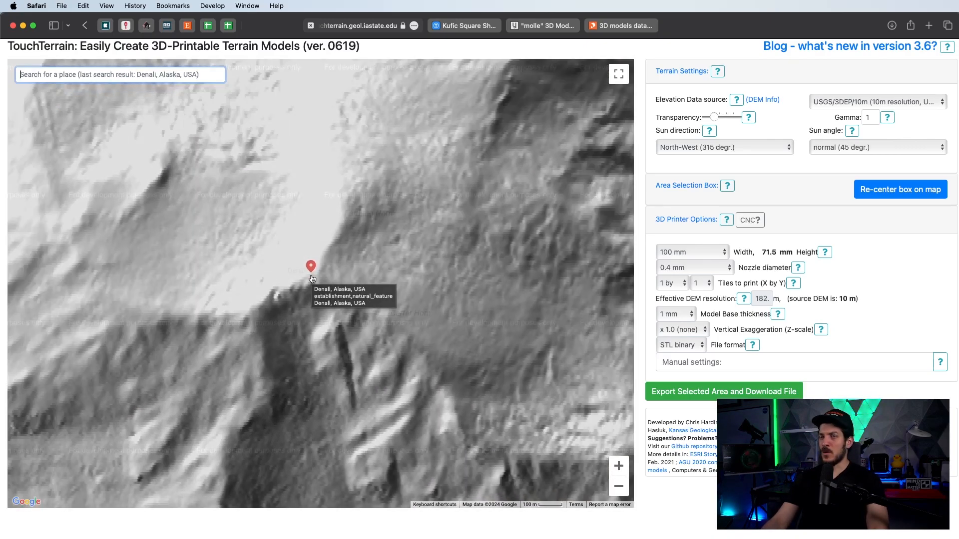
scroll(311, 278, "down", 2)
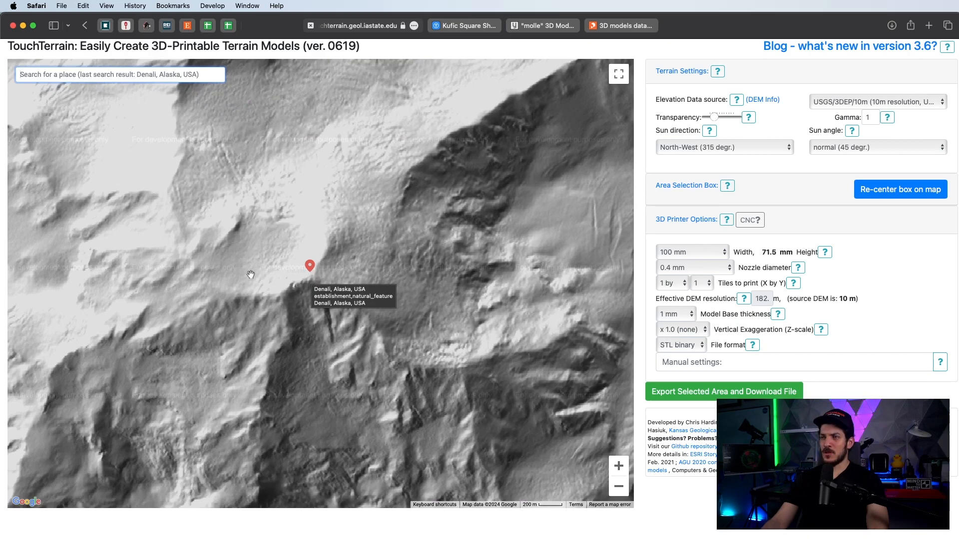
left_click(910, 189)
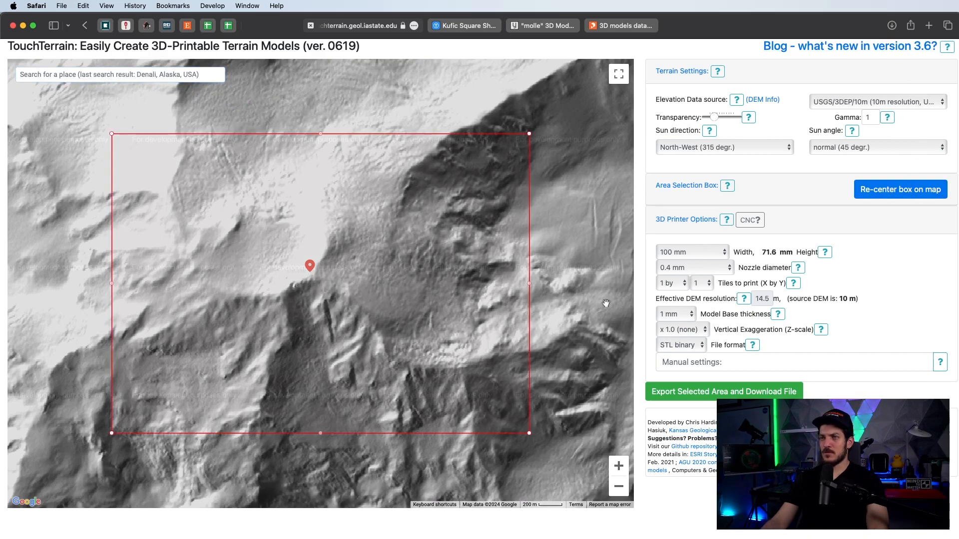
scroll(312, 277, "down", 2)
left_click_drag(421, 355, 441, 417)
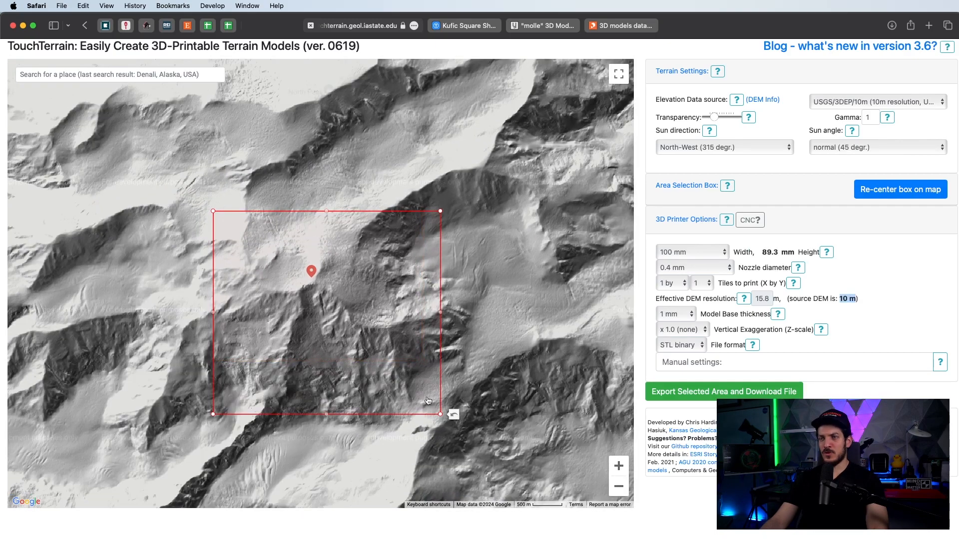
left_click_drag(398, 369, 356, 324)
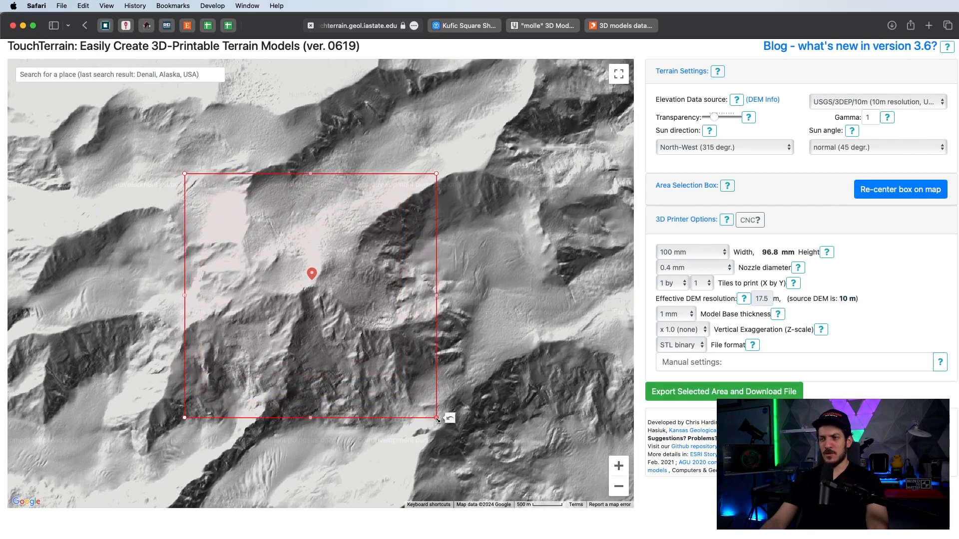
left_click_drag(438, 419, 438, 429)
mouse_move(370, 359)
left_mouse_down()
mouse_move(376, 373)
mouse_move(367, 368)
left_mouse_up()
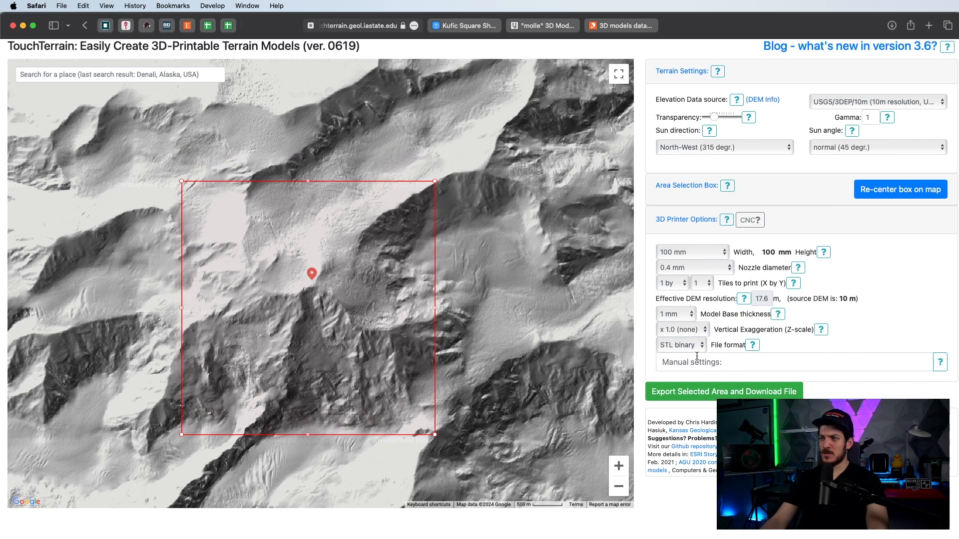
- Check the help text for the nozzle diameter and set that option to CNC high detail
left_click(759, 271)
left_click(779, 270)
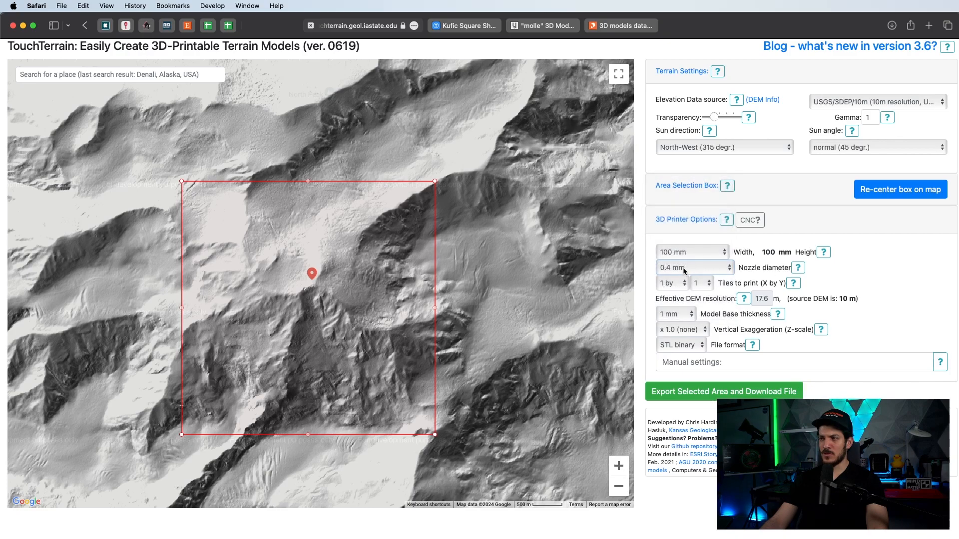
mouse_move(801, 268)
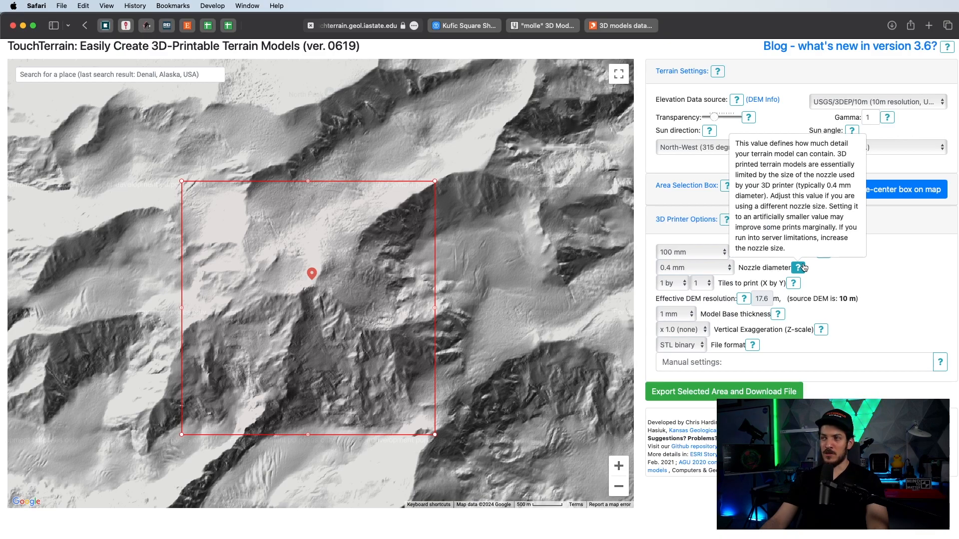
left_click(730, 270)
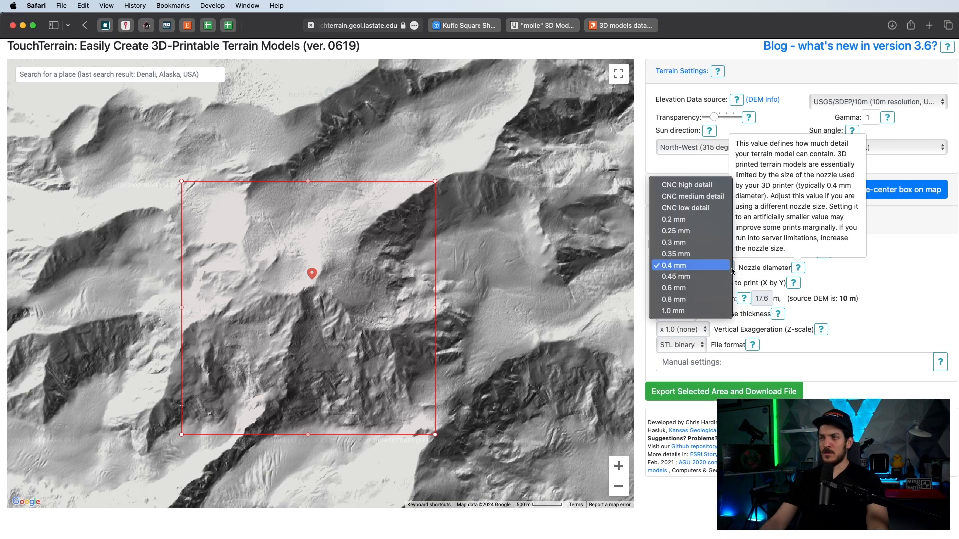
left_click(704, 186)
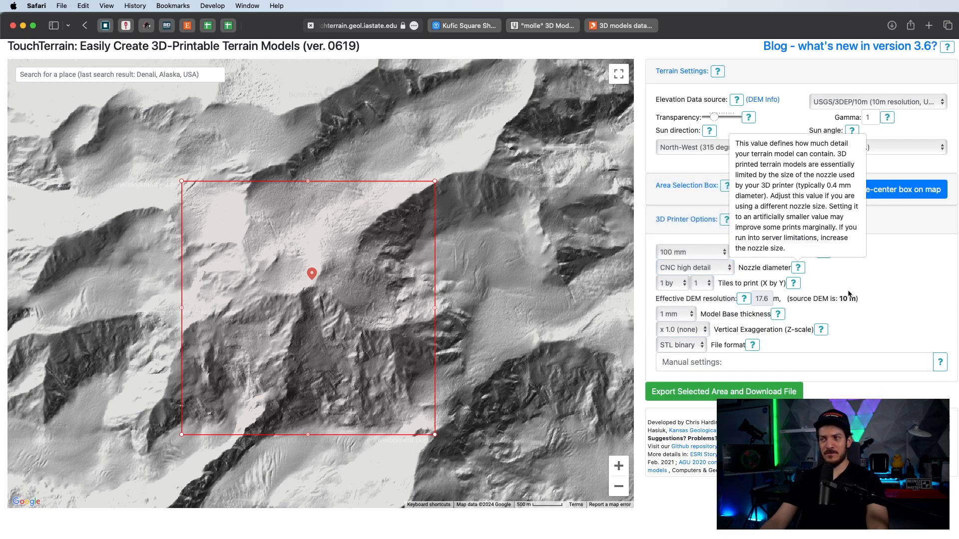
- Export the selected Denali terrain area and download the model file
left_click(730, 394)
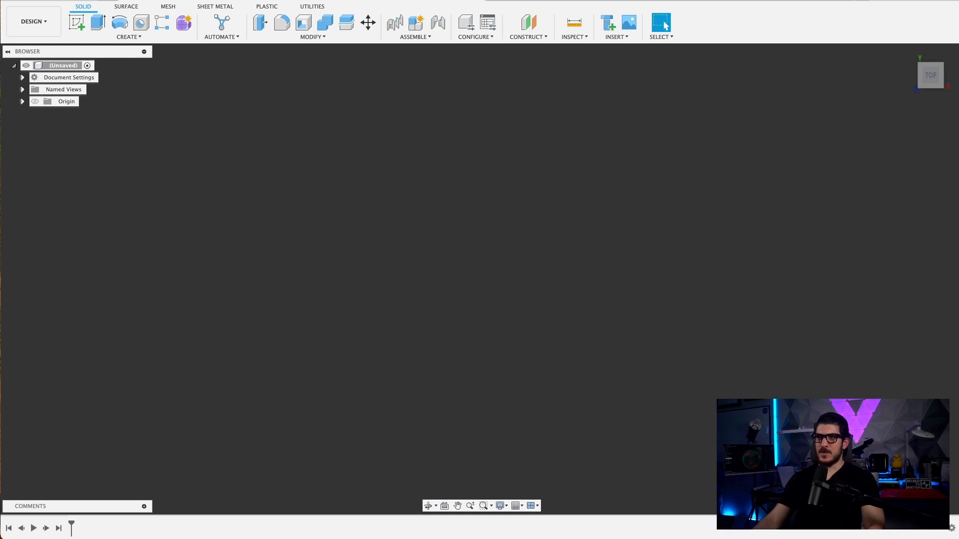
- Switch to Fusion, insert Zonai Cat.svg into a new sketch on the horizontal XY plane and finish the sketch
left_click(76, 22)
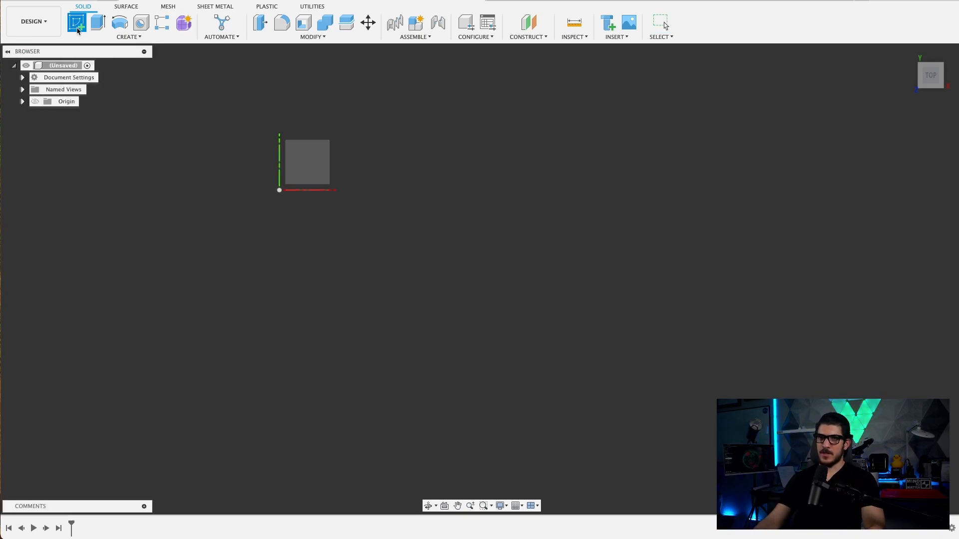
left_click(352, 180)
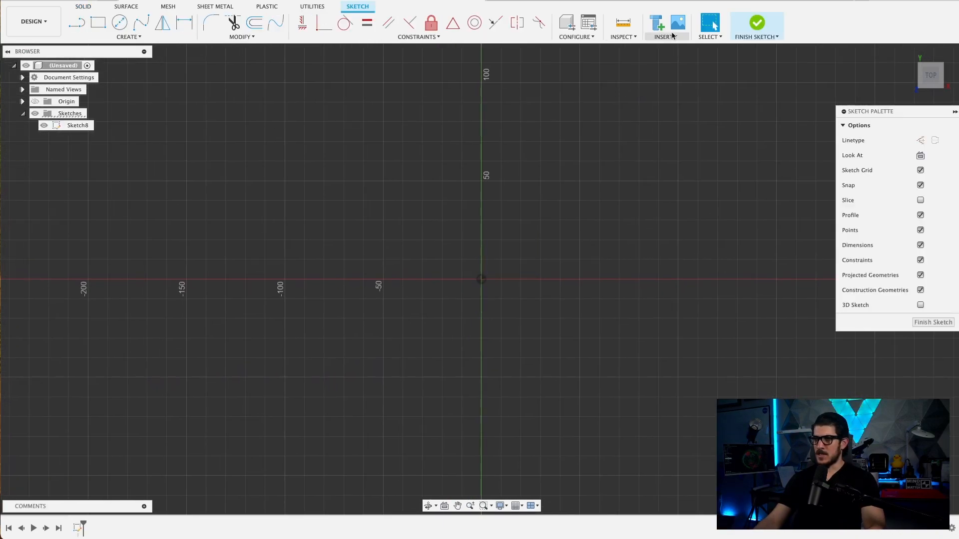
left_click(675, 36)
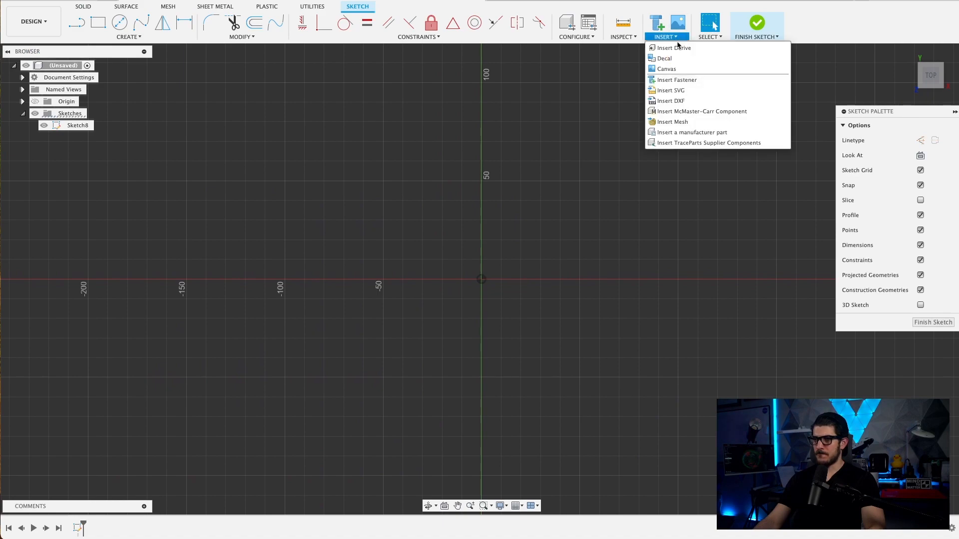
left_click(670, 90)
left_click(375, 359)
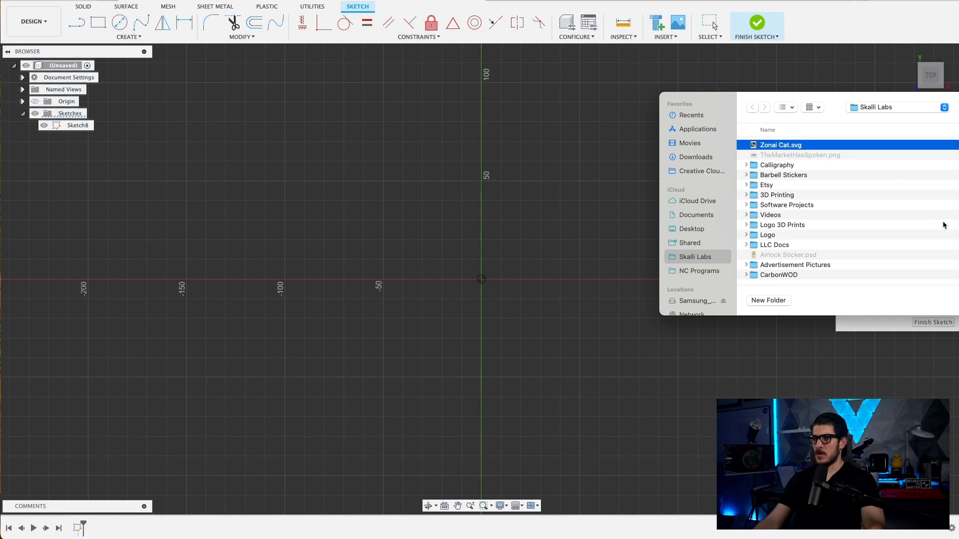
key("Return")
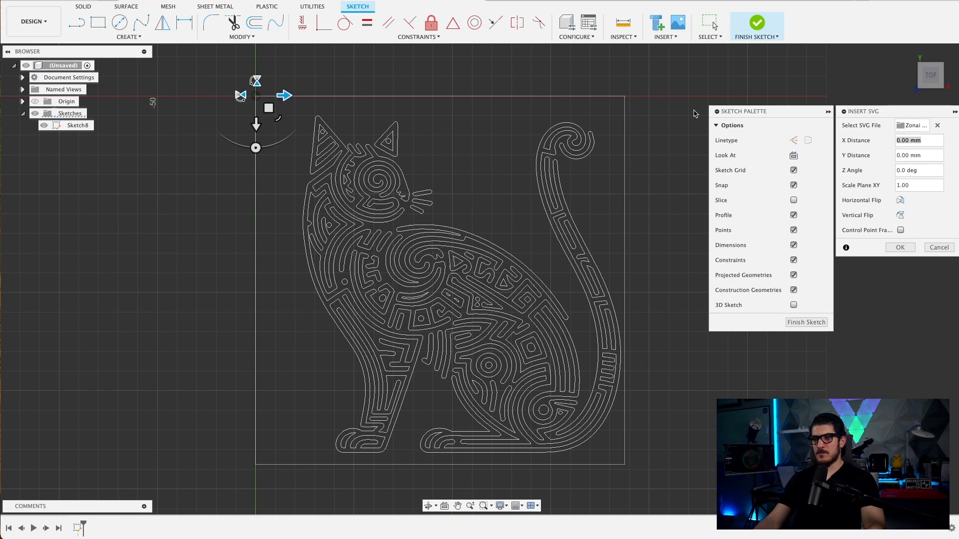
key("Return")
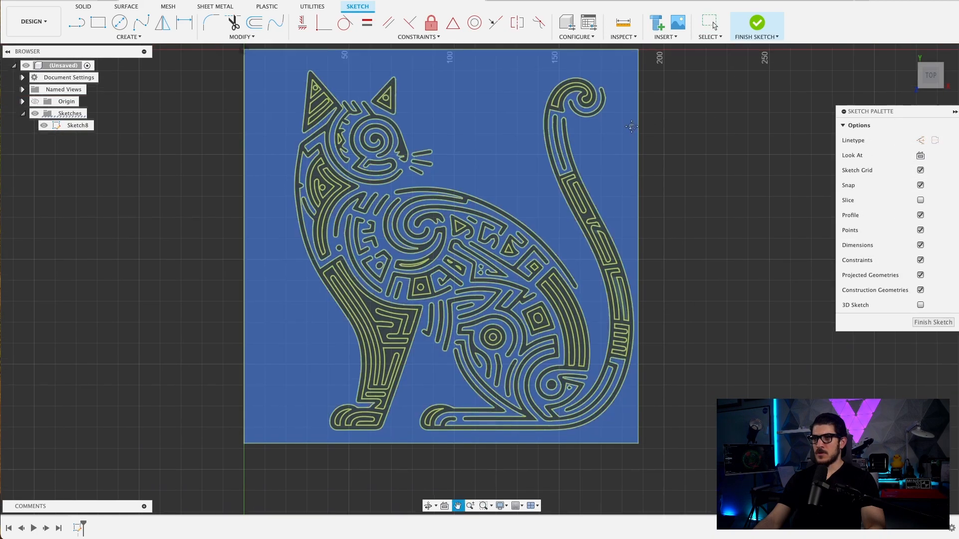
left_click(755, 26)
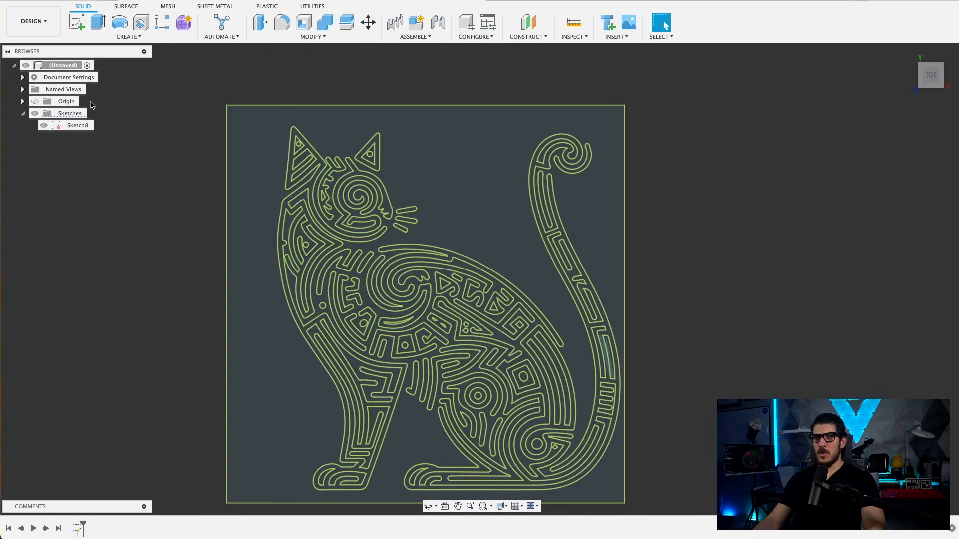
- In a second sketch on the XY plane, draw a rectangle from the origin to the opposite corner of the cat's frame
left_click(78, 24)
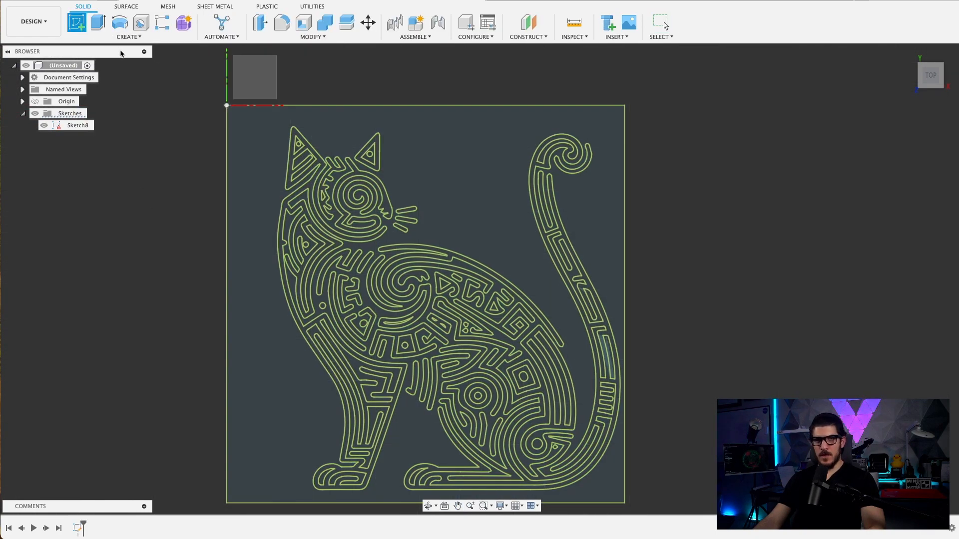
left_click(252, 80)
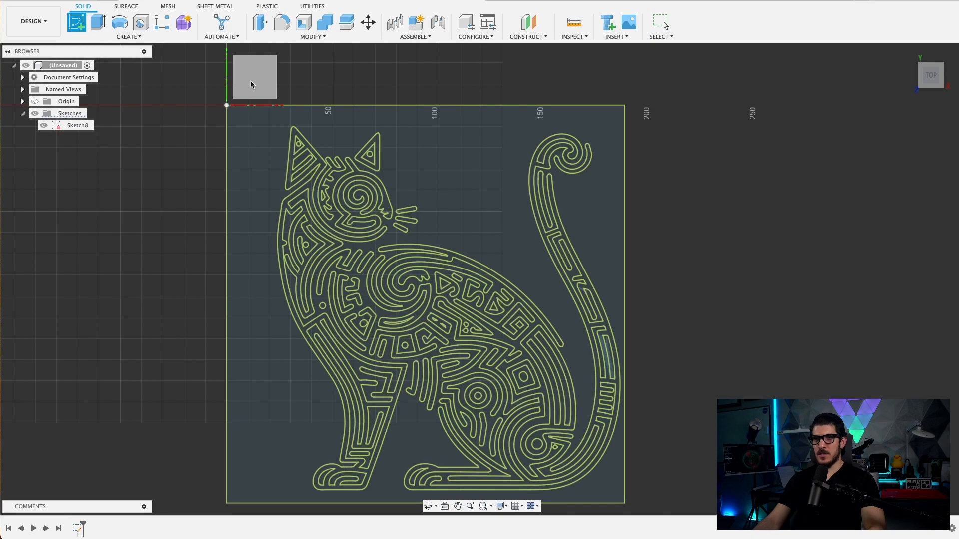
mouse_move(675, 370)
middle_mouse_down()
mouse_move(338, 213)
mouse_move(398, 154)
mouse_move(388, 150)
middle_mouse_up()
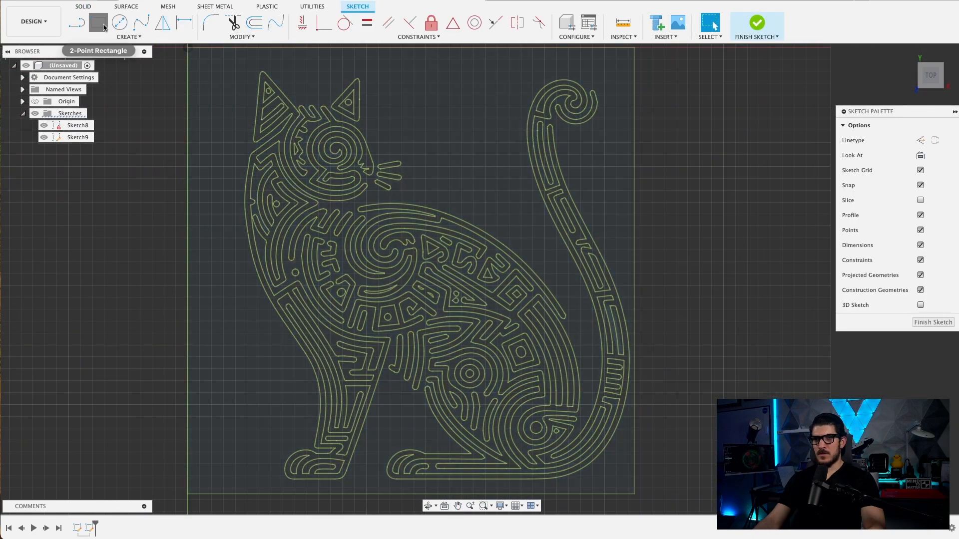
left_click(98, 23)
left_click(188, 47)
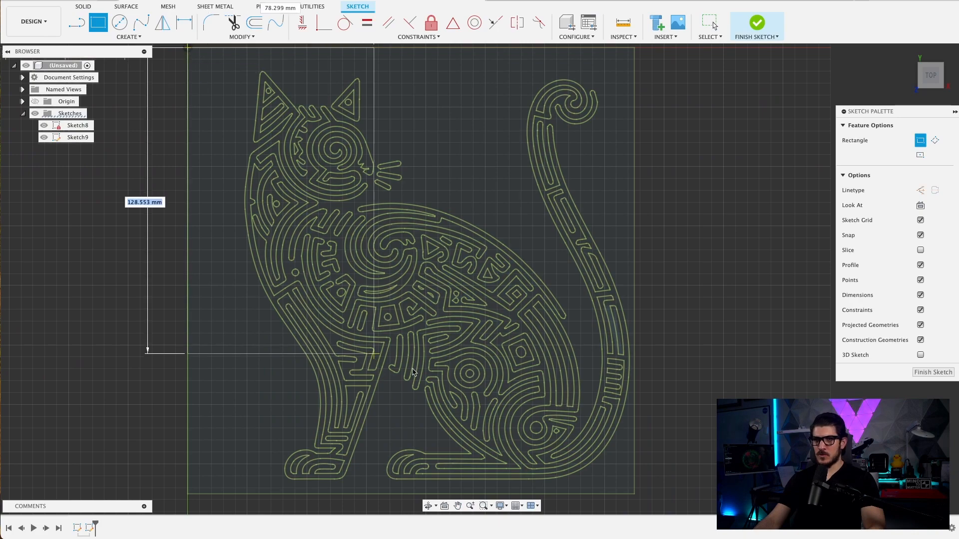
left_click(627, 497)
scroll(578, 397, "down", 3)
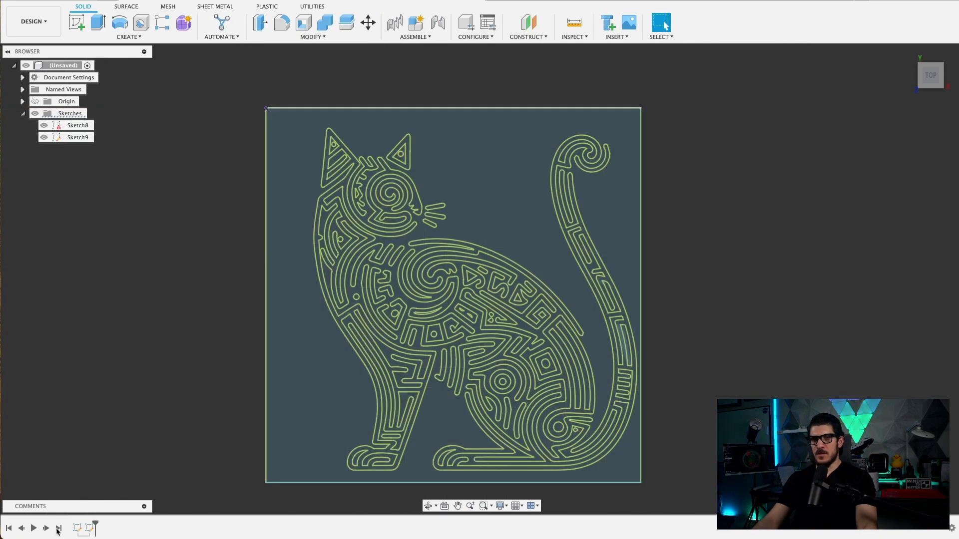
- Hide the cat sketch and extrude the rectangle 1 mm as a new body
left_click(44, 125)
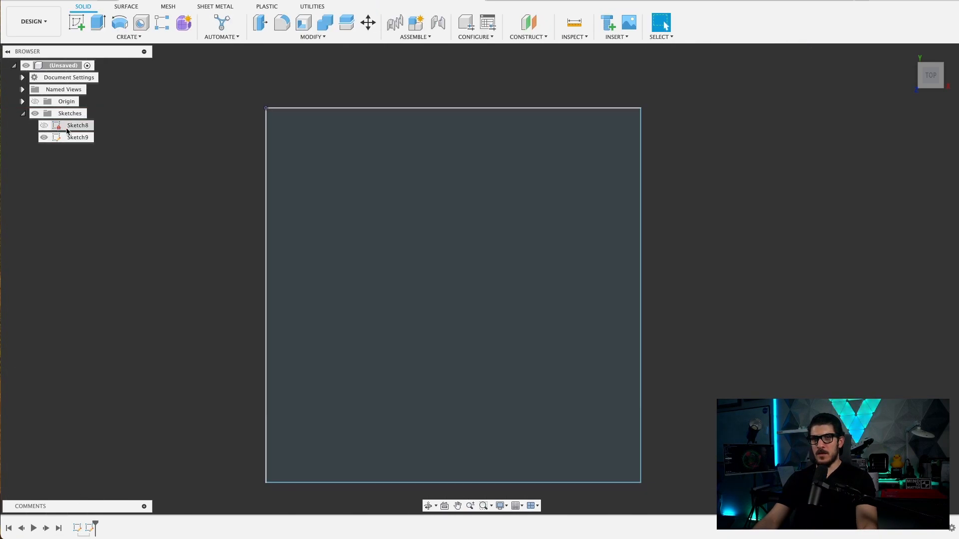
left_click(98, 22)
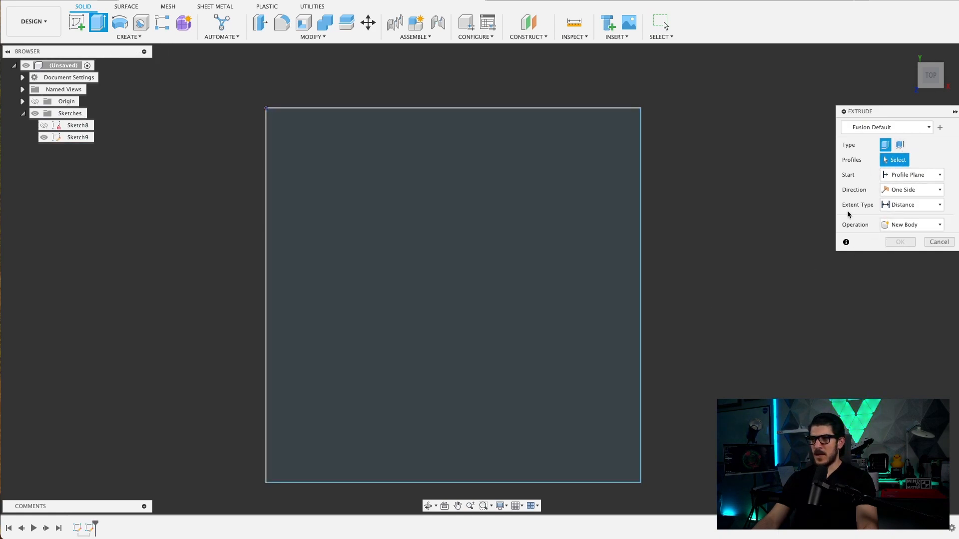
left_click(534, 399)
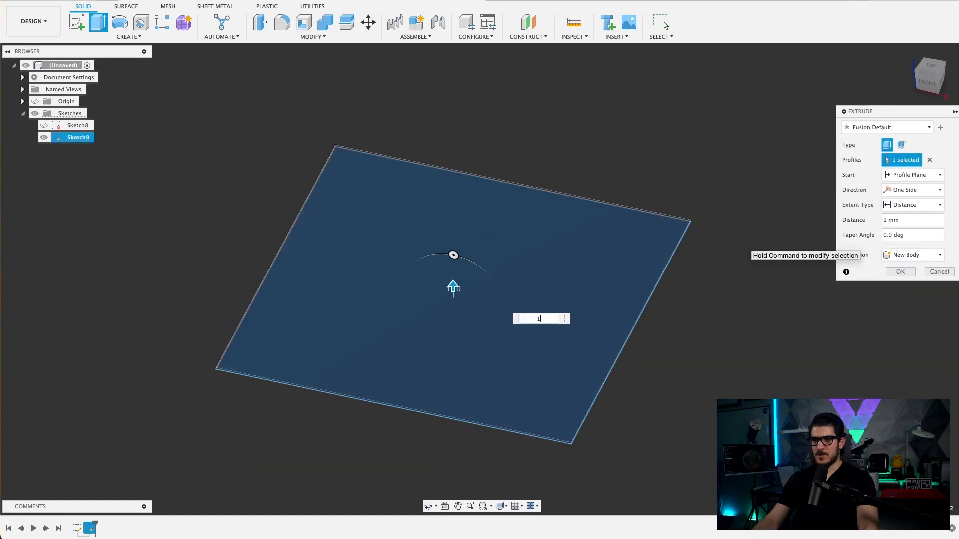
left_click(900, 272)
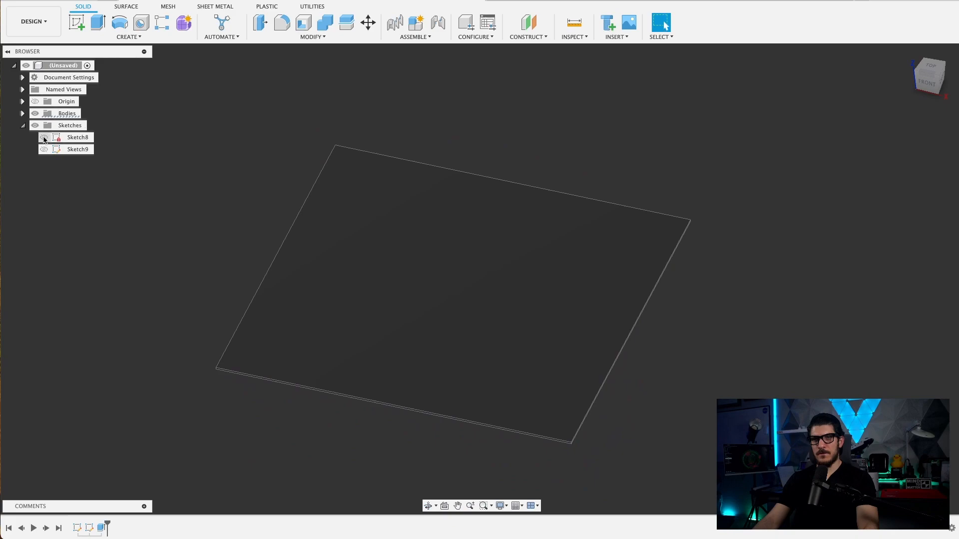
- Show the cat sketch again and hide the plate body so the pattern profiles can be selected
left_click(44, 137)
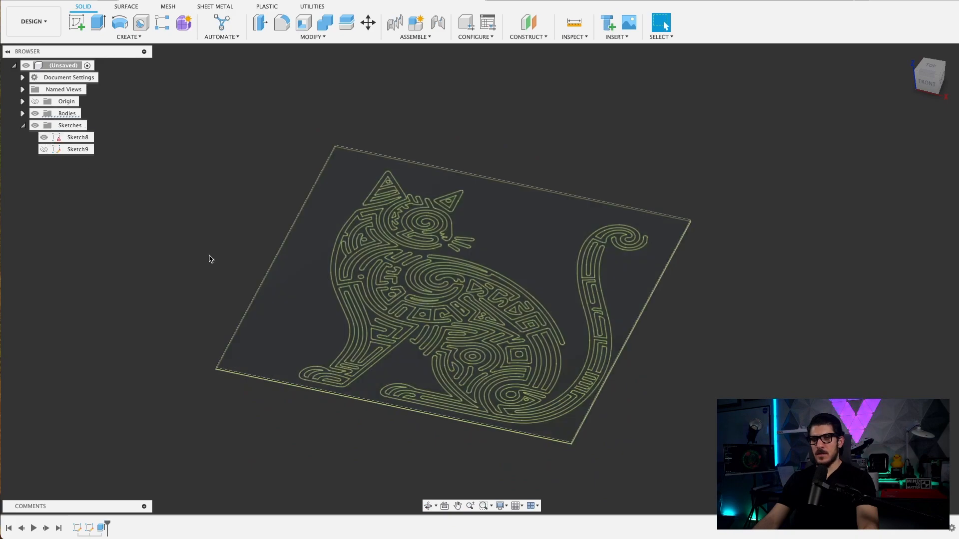
middle_click_drag(187, 260, 195, 289, "shift")
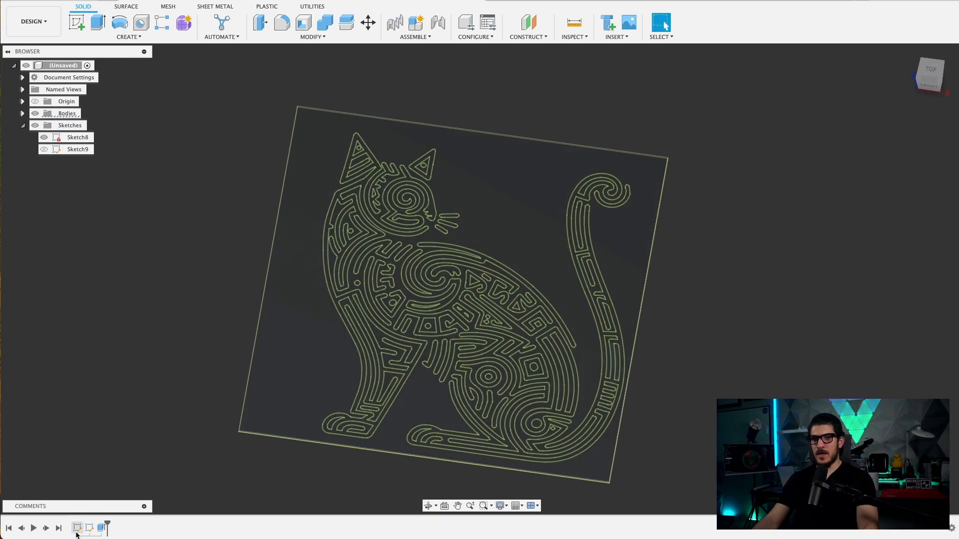
scroll(410, 328, "up", 5)
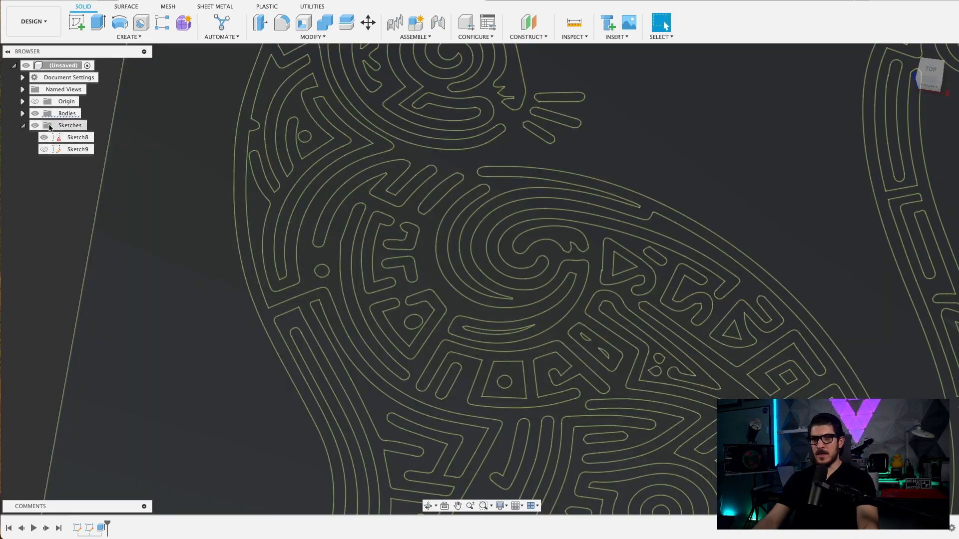
left_click(37, 115)
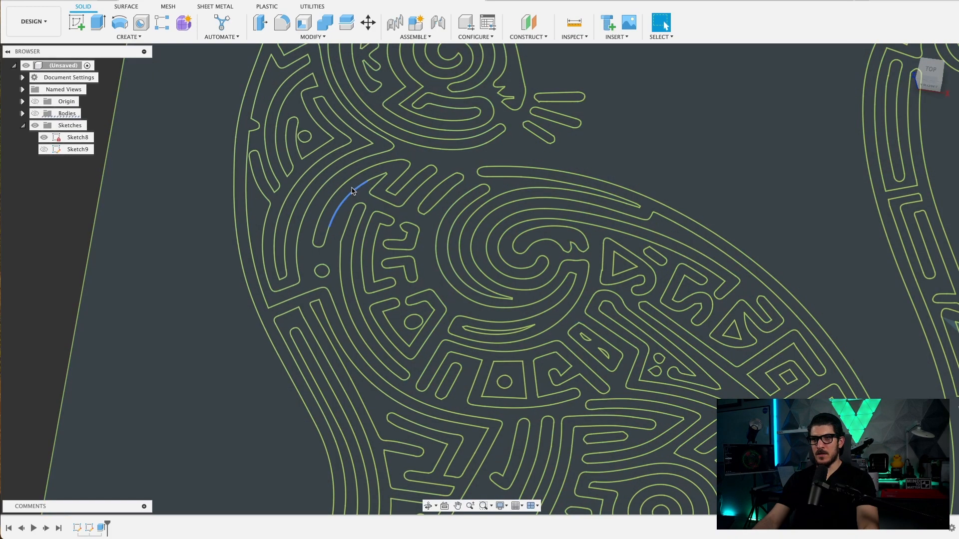
- Select the raised line profiles of the whole cat pattern, leaving the background areas unselected
scroll(353, 190, "up", 5)
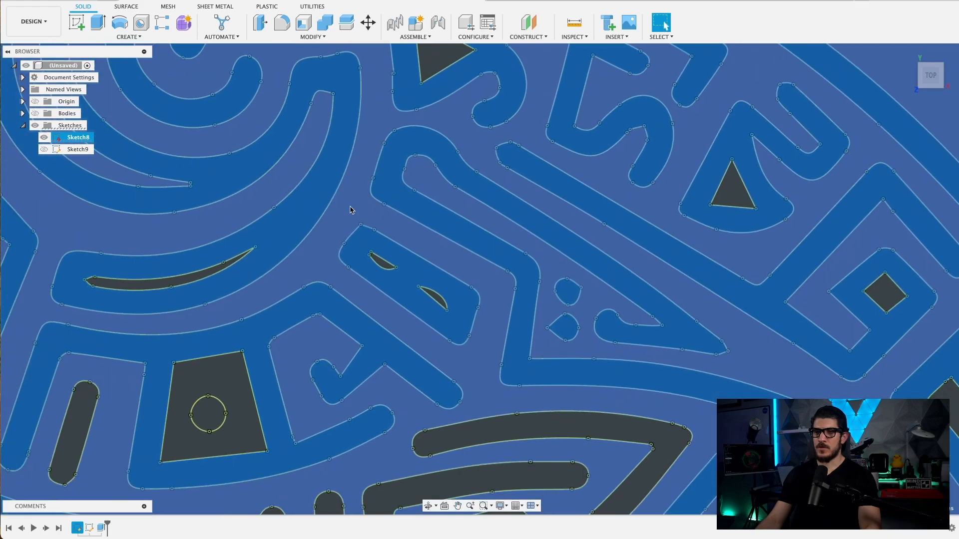
scroll(354, 208, "up", 2)
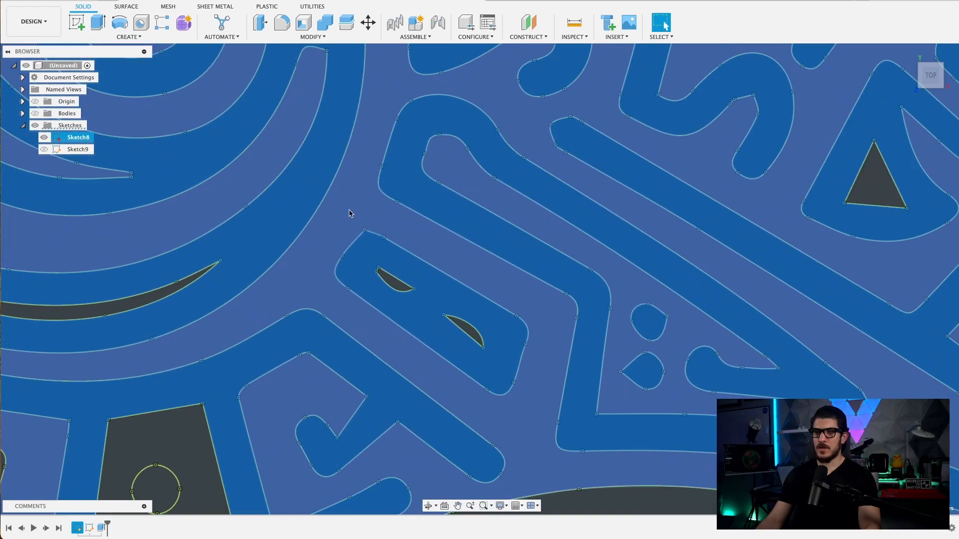
scroll(353, 212, "down", 4)
left_click(243, 372, "super")
left_click(138, 381, "super")
middle_click_drag(333, 429, 347, 185)
left_click(303, 262, "super")
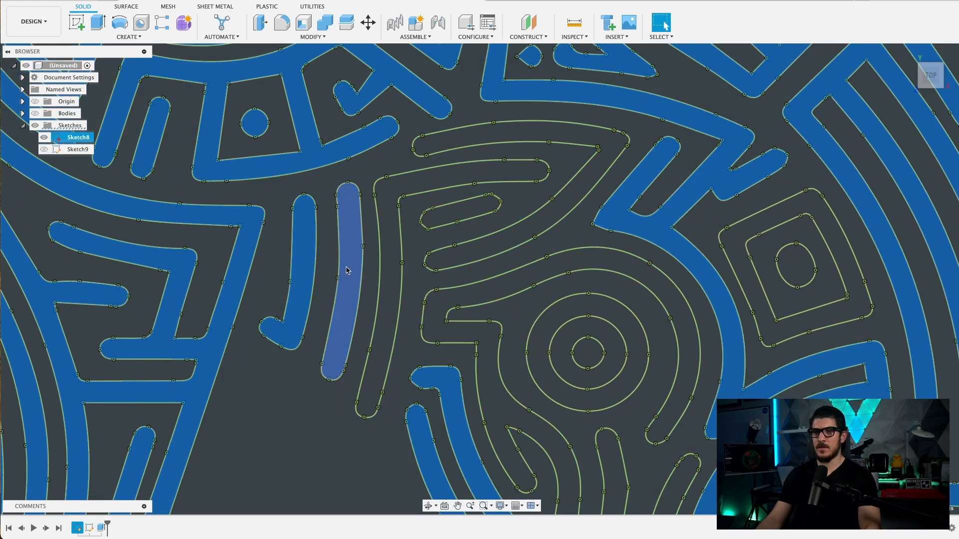
left_click(348, 270, "super")
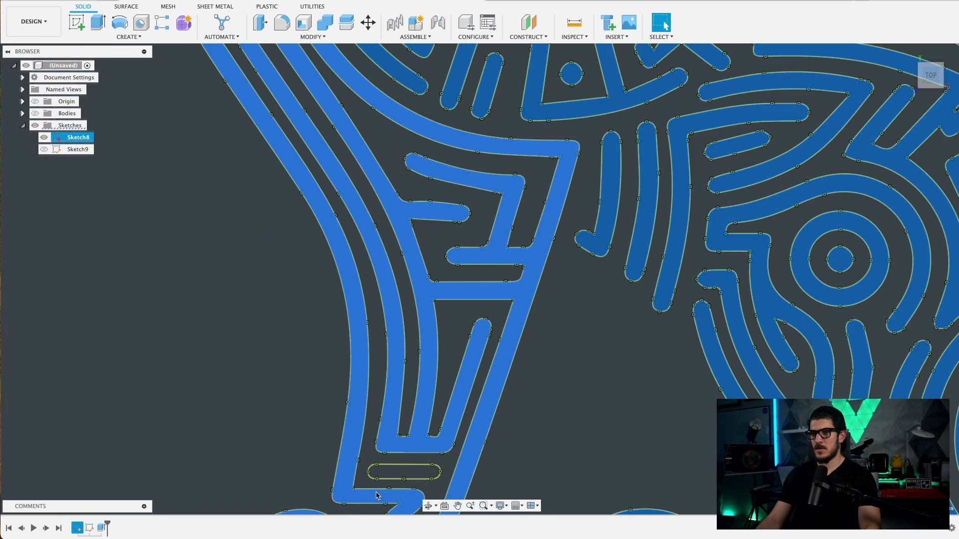
middle_click_drag(417, 386, 446, 285)
scroll(446, 285, "down", 10)
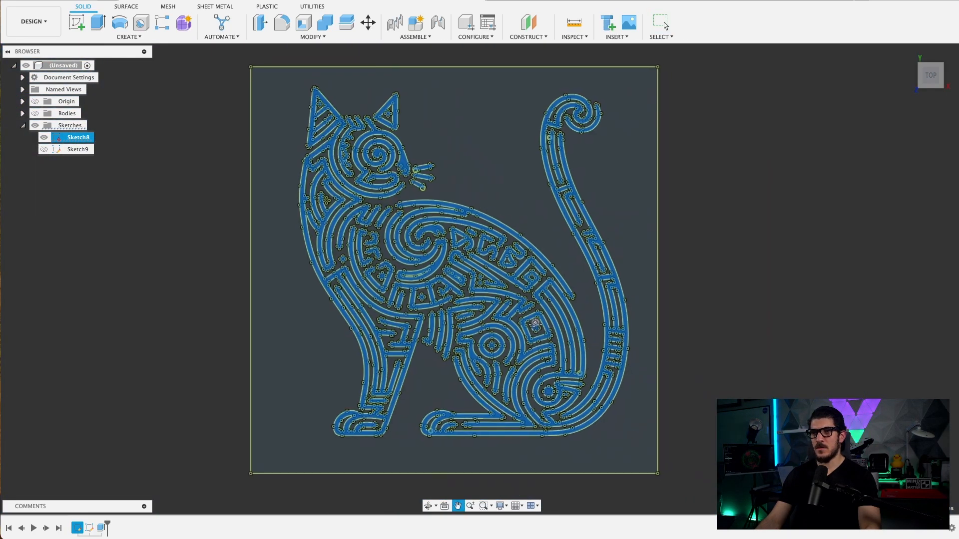
middle_click_drag(535, 324, 530, 329)
- Extrude the selected cat profiles upward with the Join operation so they merge with the base plate
left_click(101, 29)
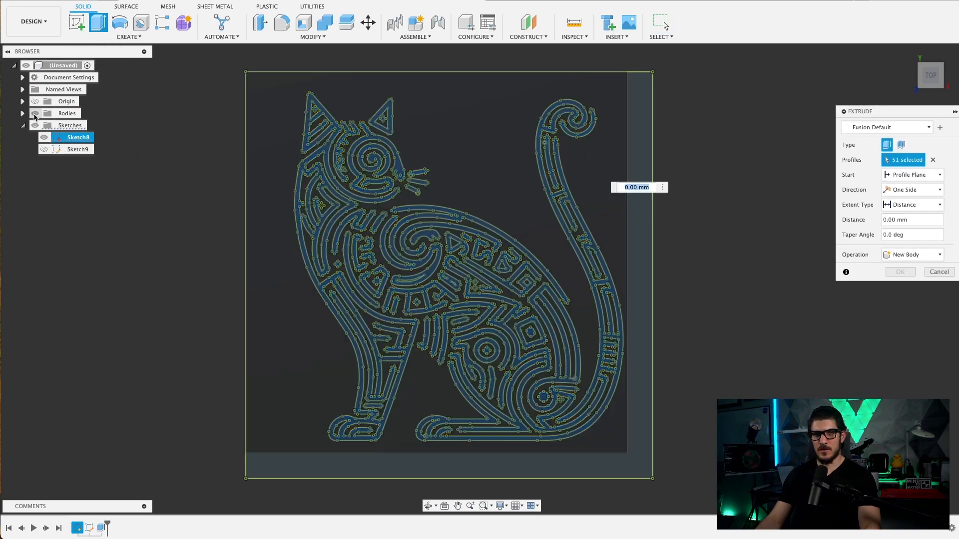
left_click(907, 257)
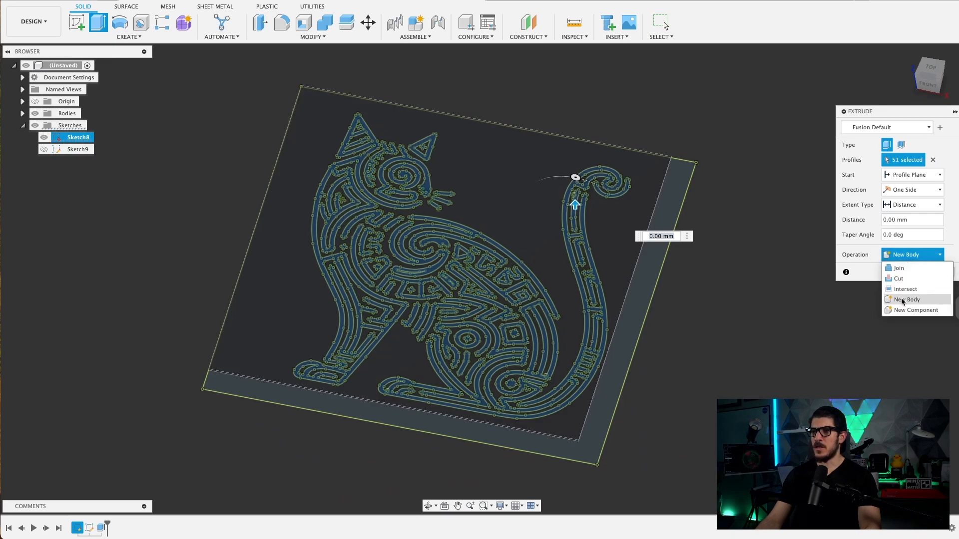
left_click(917, 269)
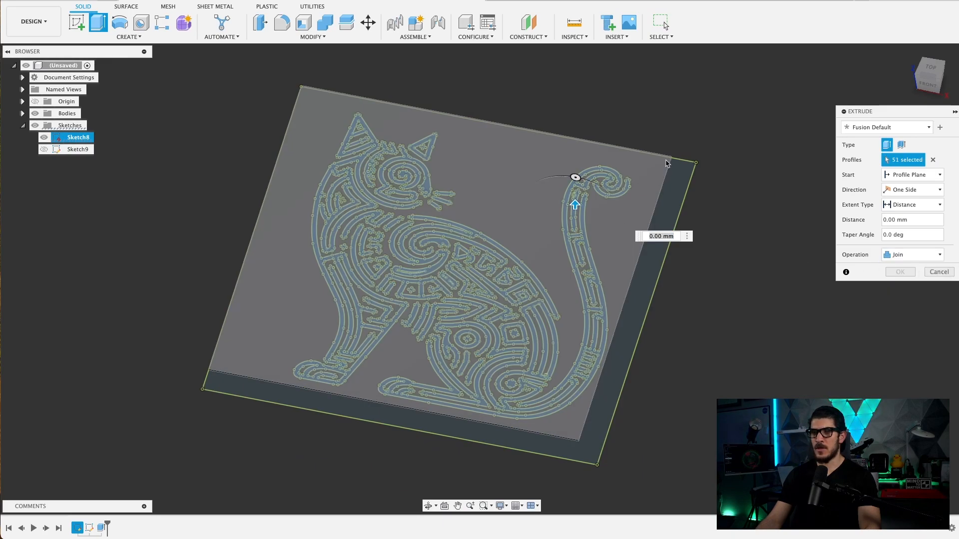
double_click(893, 219)
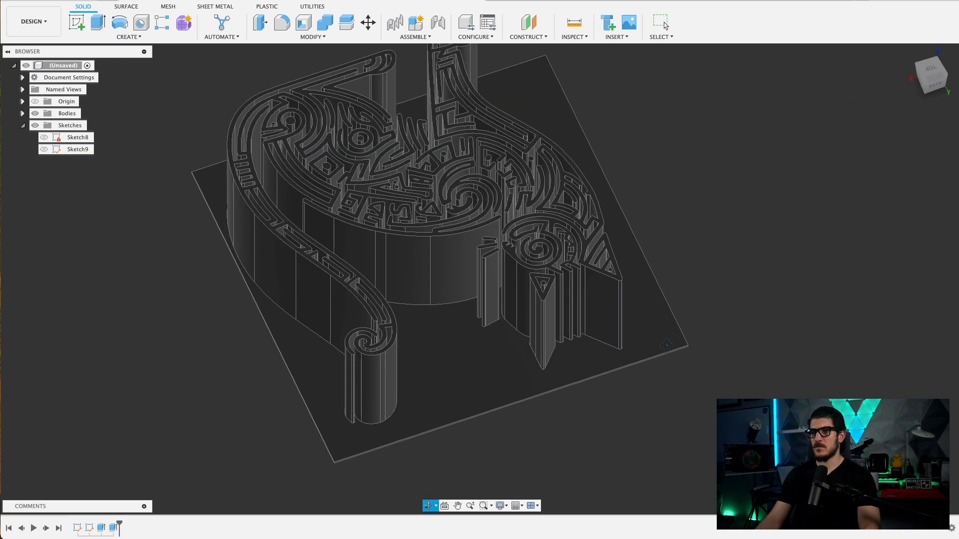
middle_click_drag(585, 314, 912, 356, "shift")
middle_click_drag(824, 288, 851, 323, "shift")
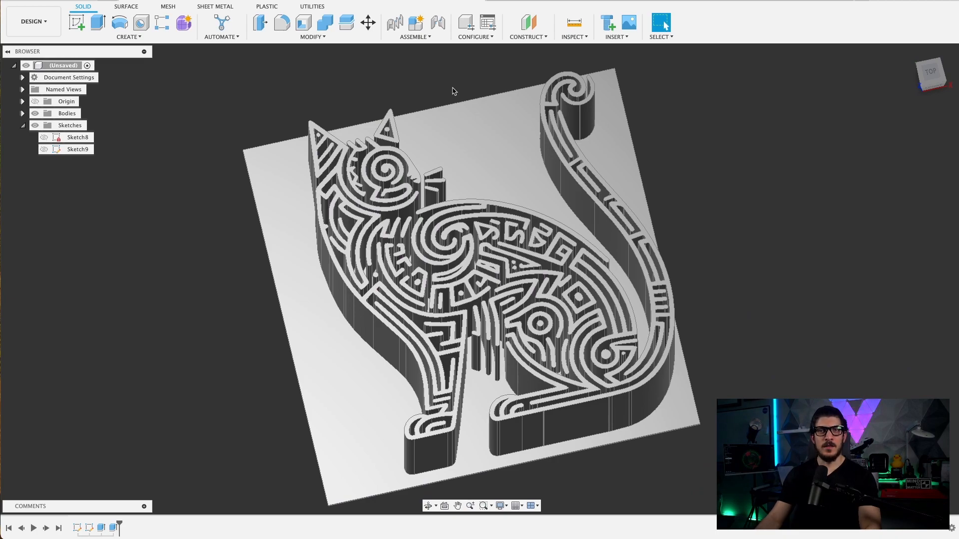
- Insert the Denali terrain mesh into the design from a local file
left_click(616, 37)
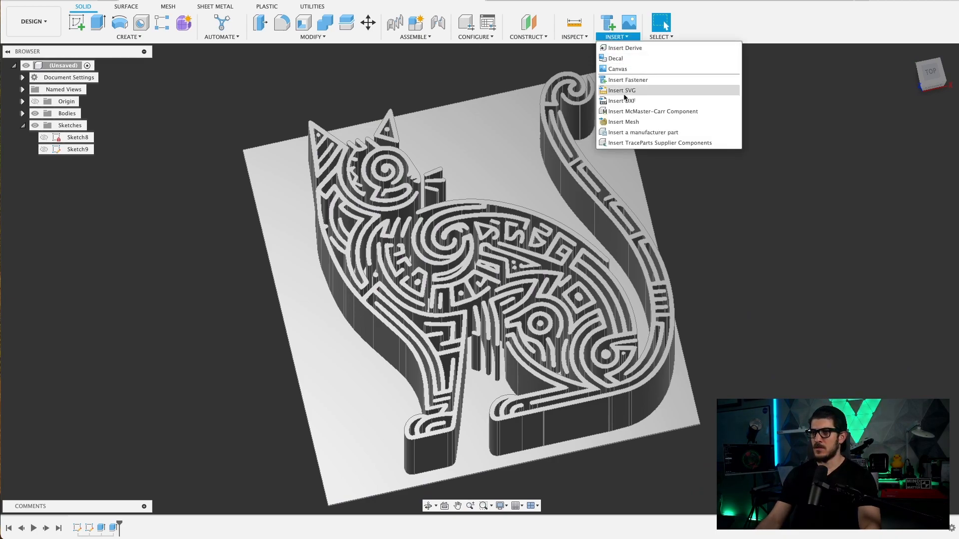
left_click(623, 122)
left_click(378, 360)
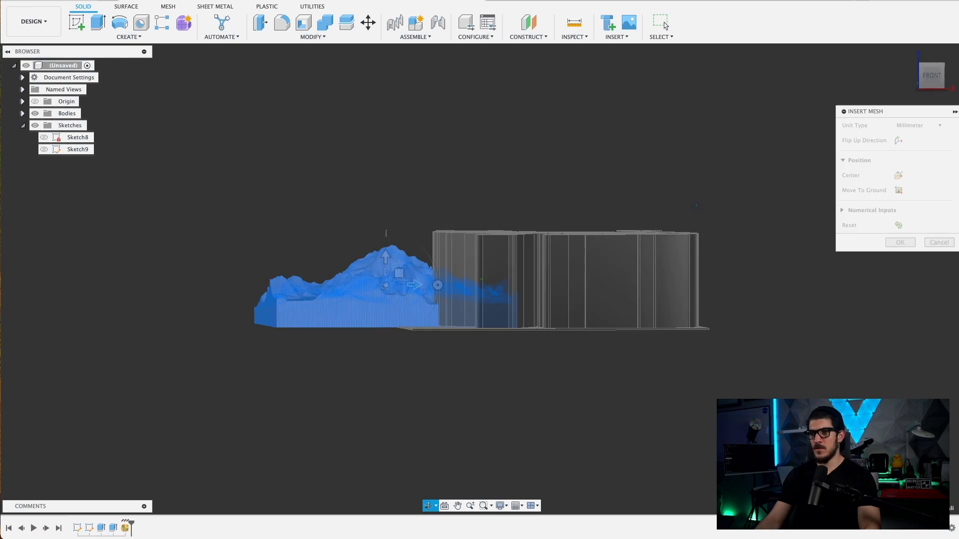
- Position the Denali terrain mesh over the cat pattern by moving it sideways in the front view and about 95 mm in the right view
left_click(929, 79)
middle_click_drag(738, 164, 739, 169, "shift")
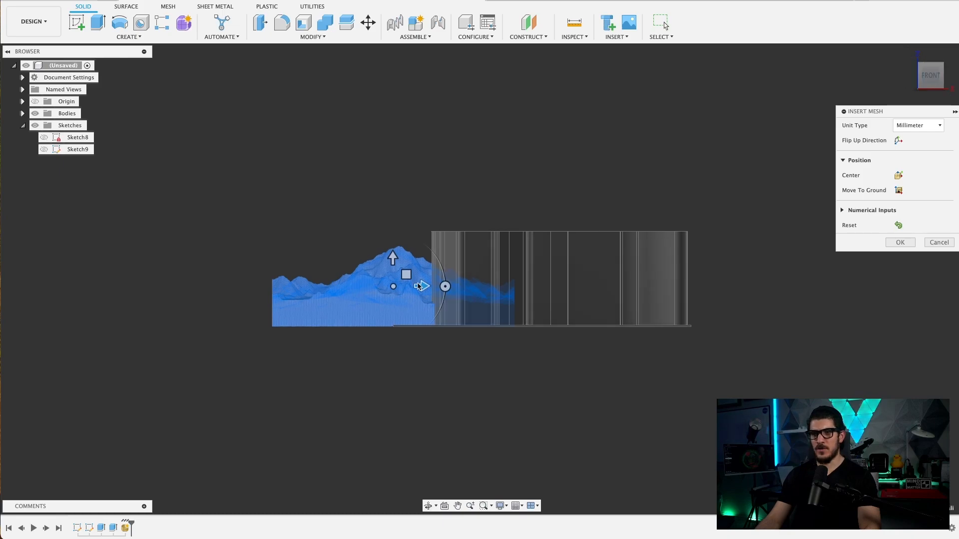
left_click_drag(420, 285, 611, 279)
scroll(530, 284, "up", 3)
left_click(908, 52)
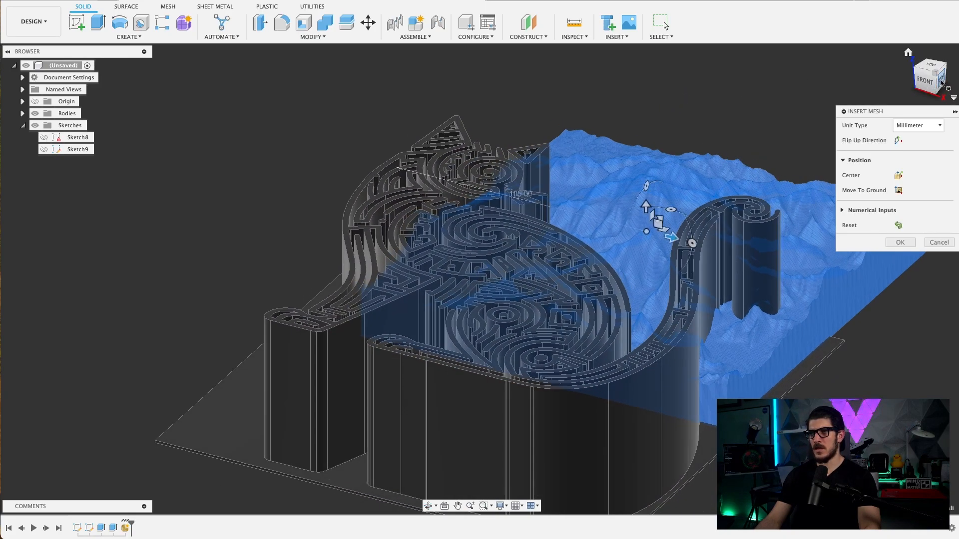
left_click(942, 82)
left_click_drag(687, 288, 431, 271)
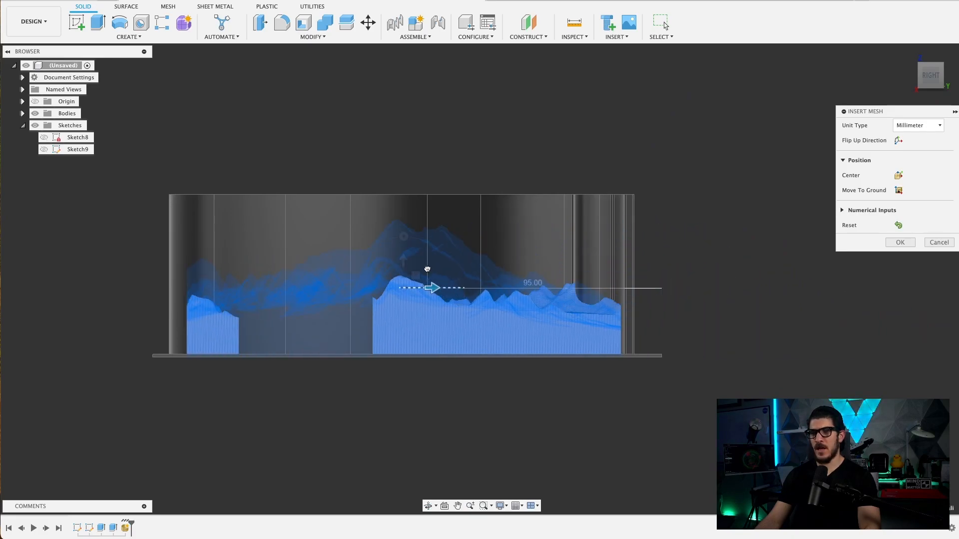
- Check the terrain's overlap with the cat from above and its peak against the pattern height, and accept the mesh placement
middle_click_drag(305, 107, 391, 175, "shift")
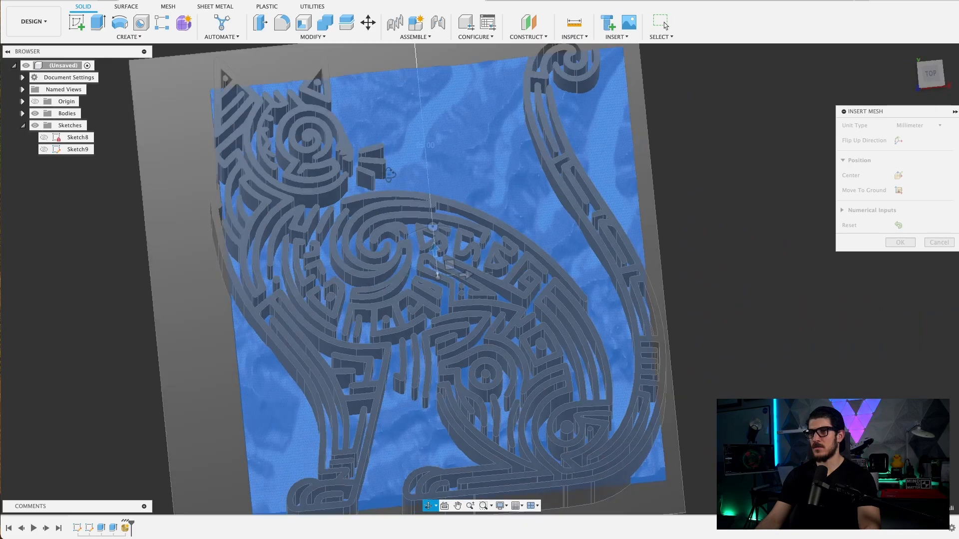
scroll(390, 176, "down", 5)
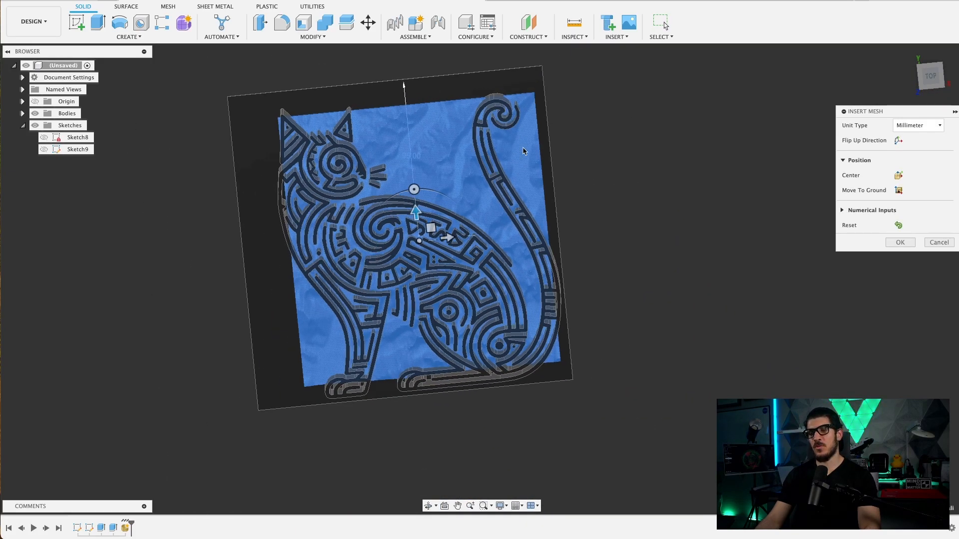
middle_click_drag(590, 271, 379, 94, "shift")
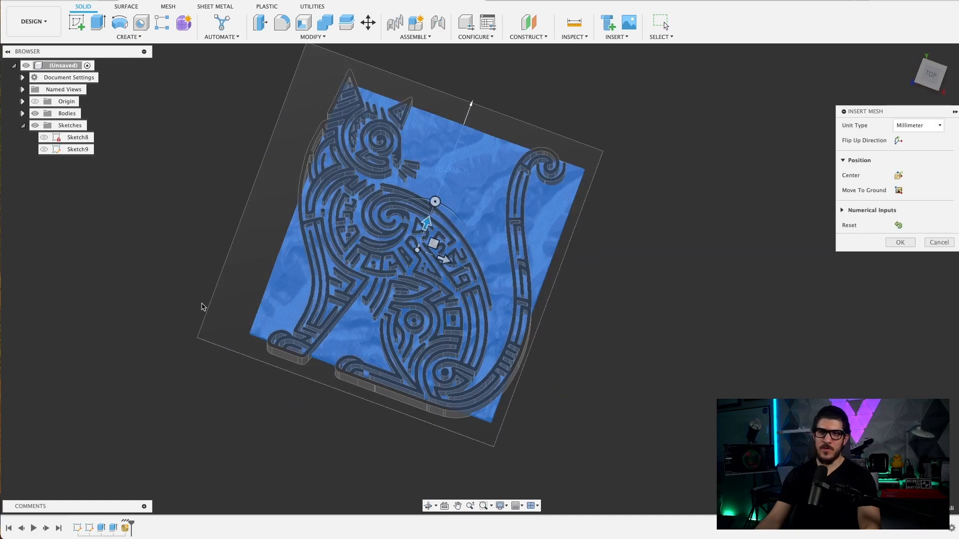
middle_click_drag(351, 231, 290, 146)
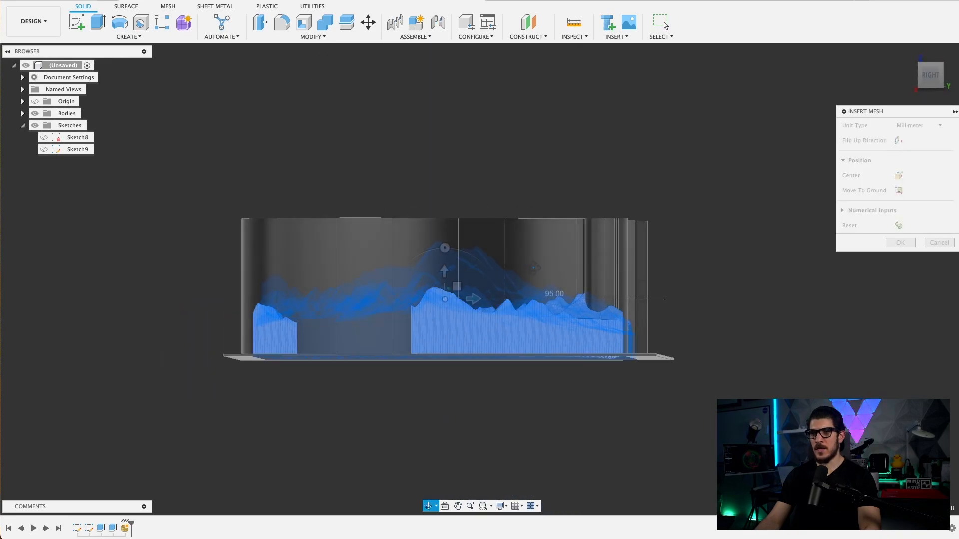
scroll(426, 297, "up", 6)
scroll(426, 297, "up", 2)
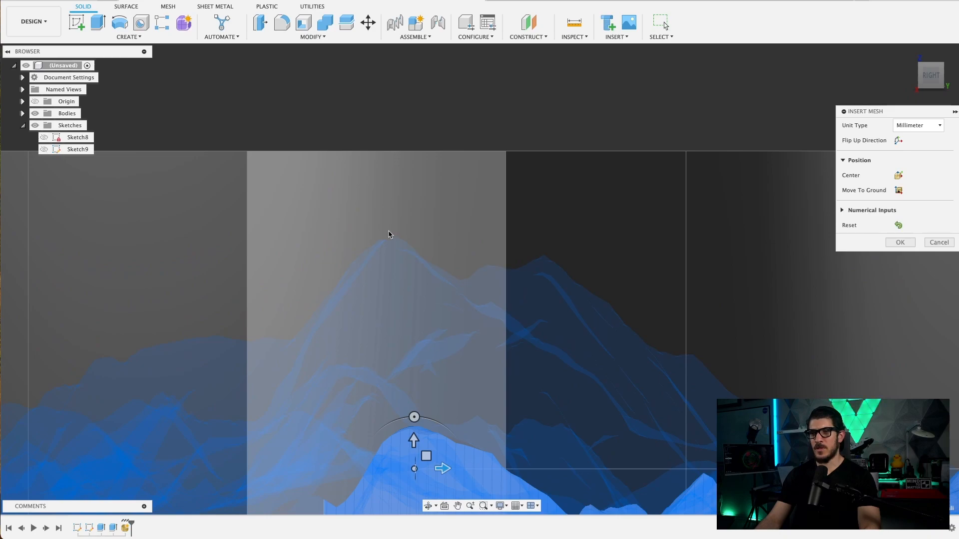
middle_click_drag(359, 272, 382, 298, "shift")
left_click(896, 246)
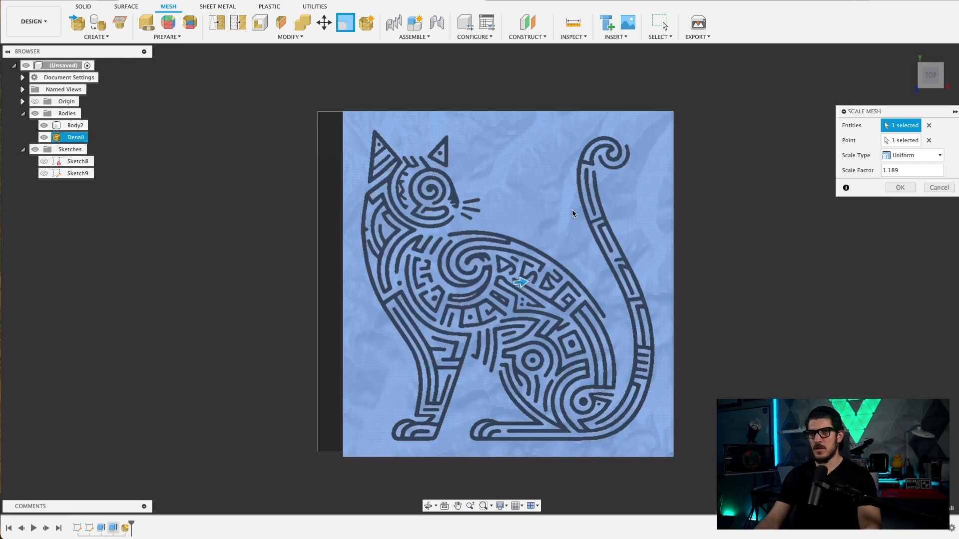
- Scale the Denali mesh uniformly by 1.189 and convert it to a solid body with the Parametric operation
key("m")
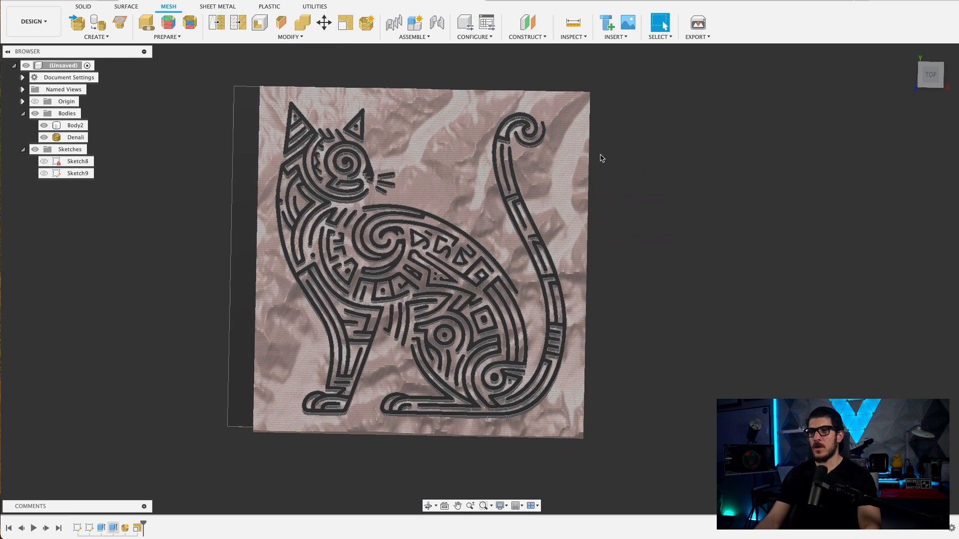
left_click(581, 133)
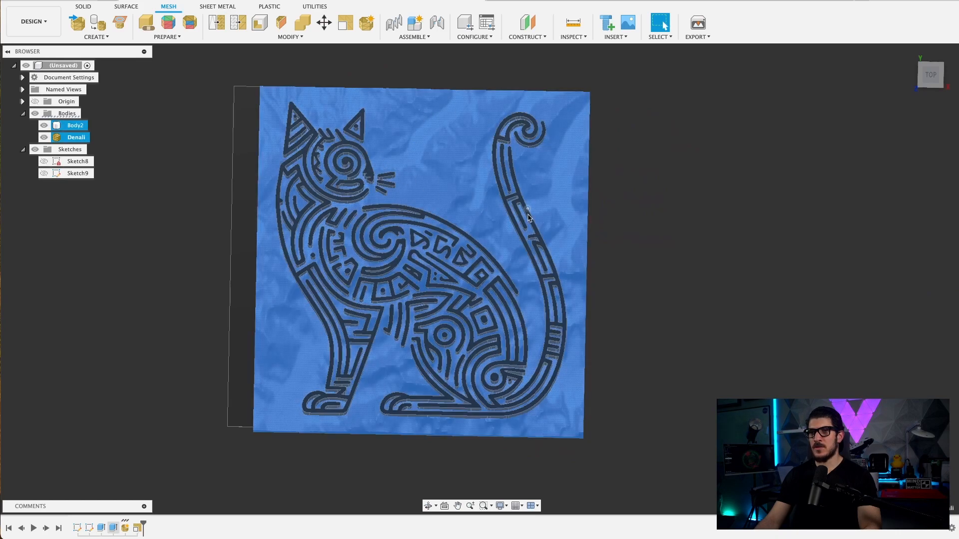
left_click(300, 36)
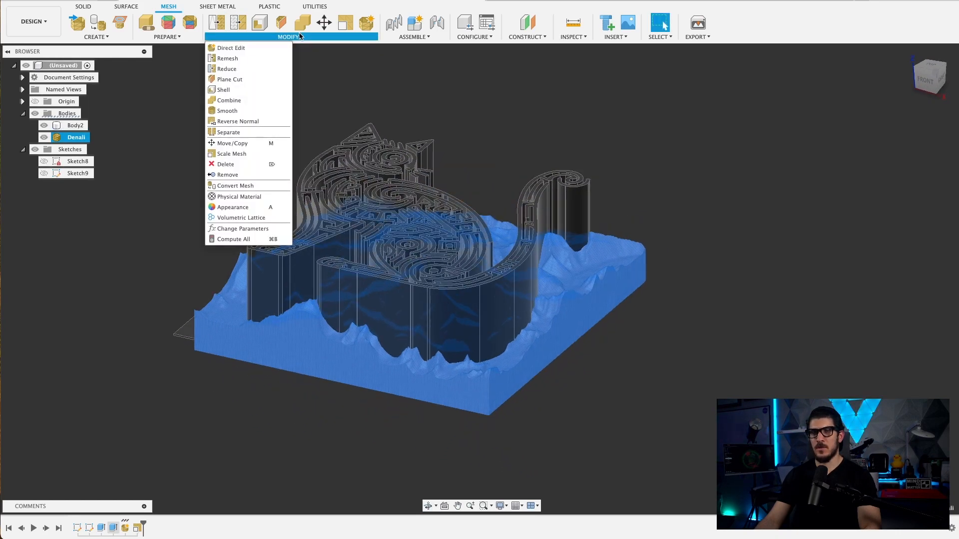
left_click(240, 185)
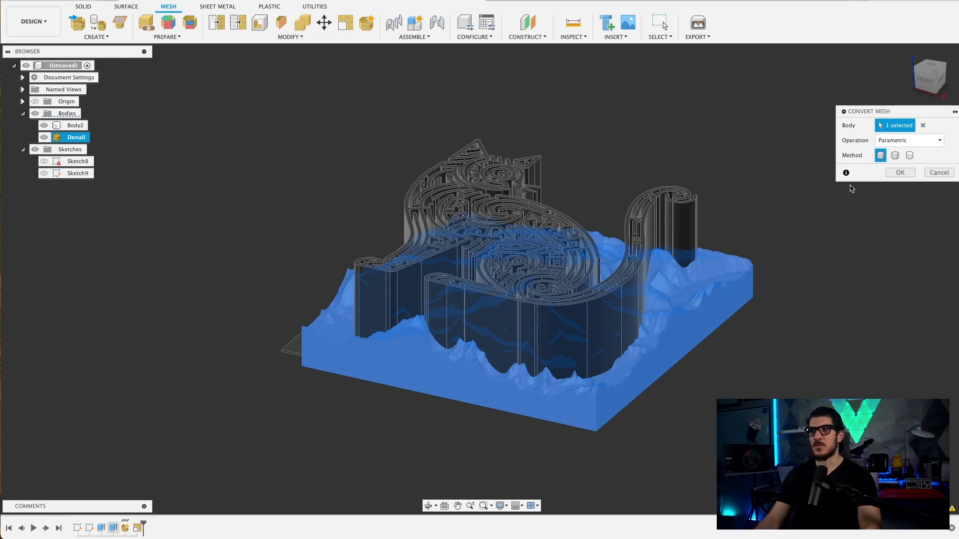
key("Return")
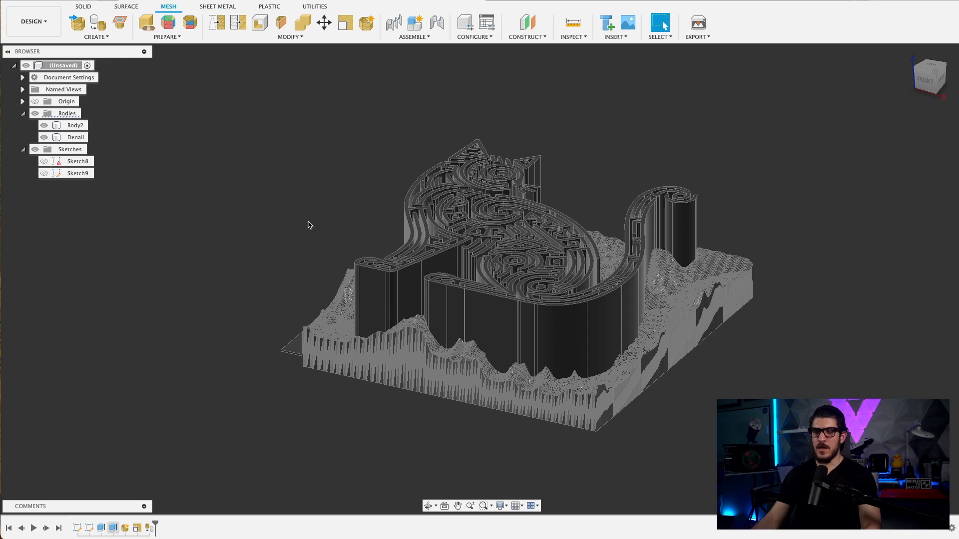
- Create a copy of the converted Denali body at the same position
middle_click_drag(237, 190, 129, 185, "shift")
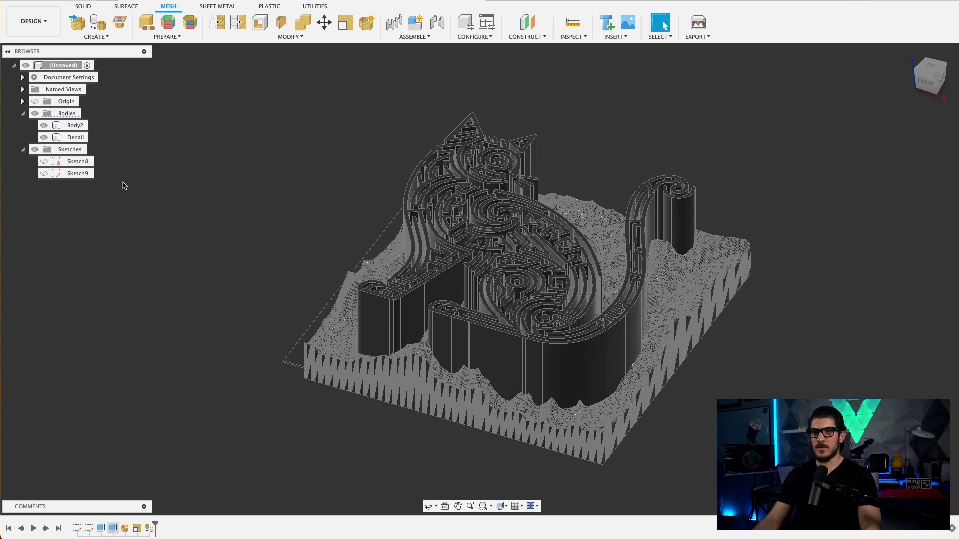
left_click(86, 139)
right_click(87, 143)
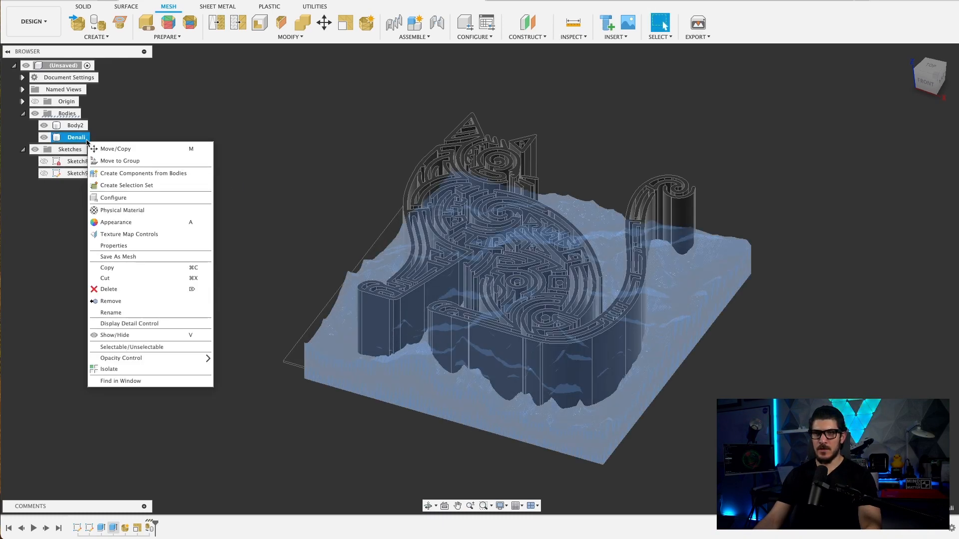
left_click(108, 149)
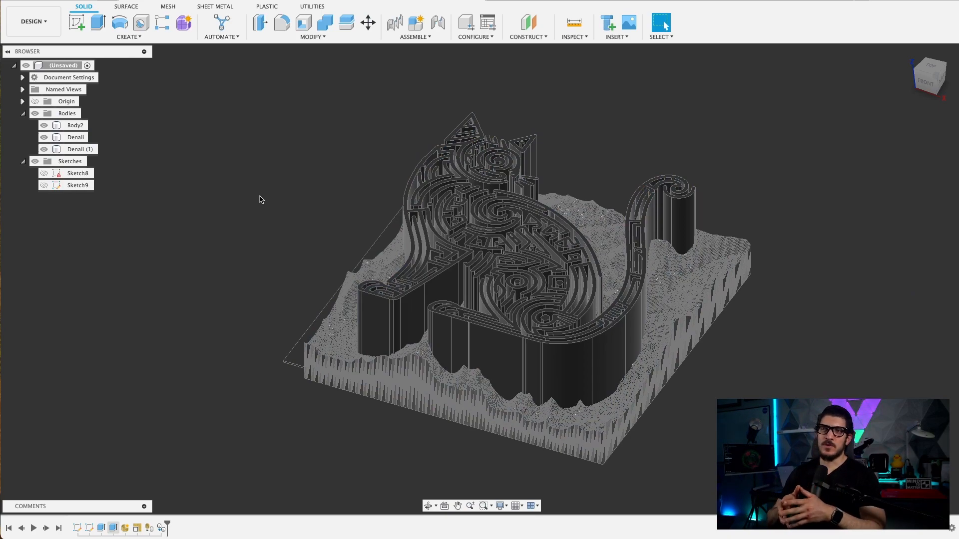
- Combine the cat body with the original Denali body using the Intersect operation, leaving the Denali copy out
left_click(325, 22)
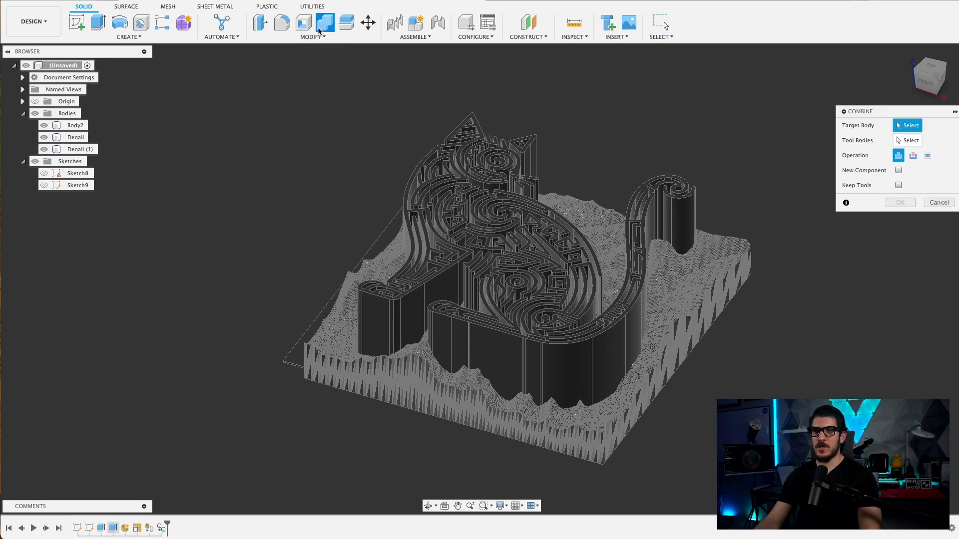
left_click(927, 156)
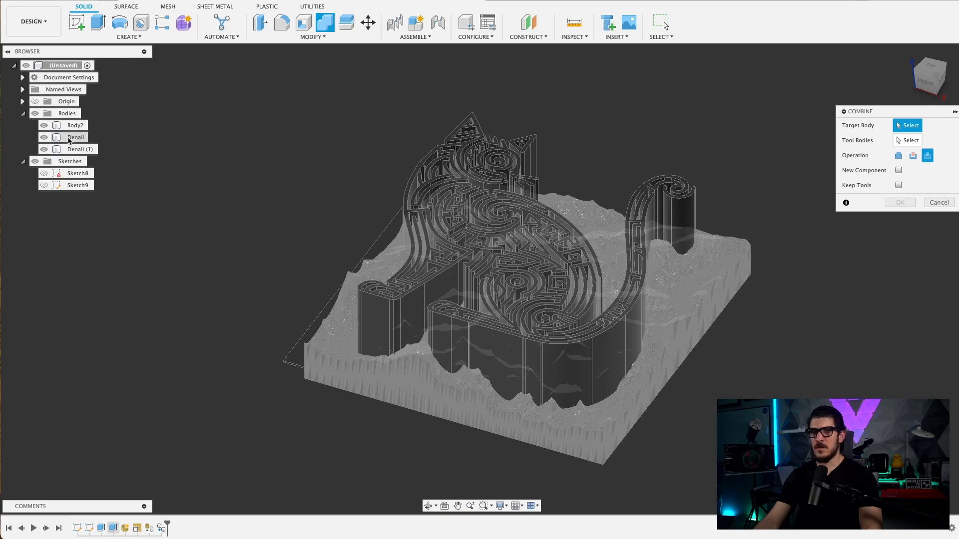
left_click(71, 125)
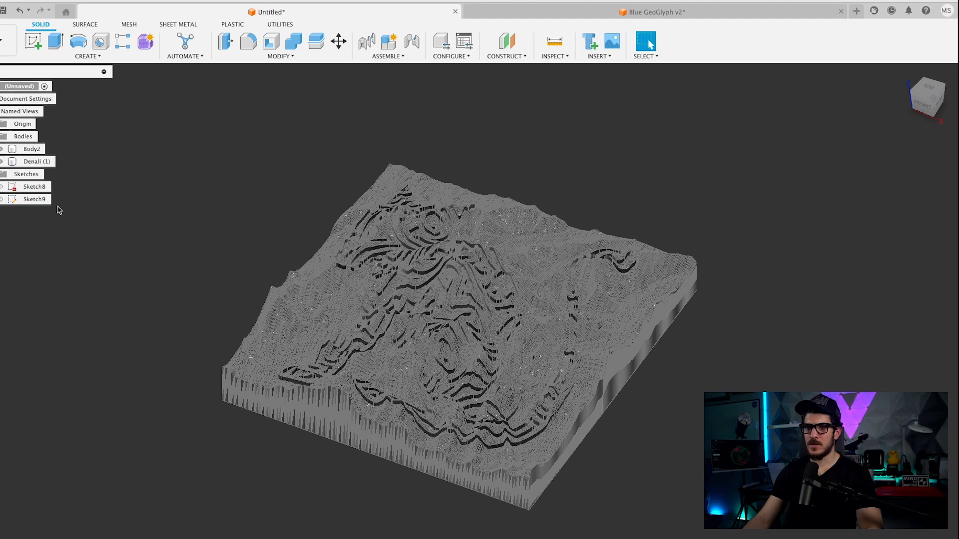
- Join the terrain-shaped cat pattern body with the Denali copy into a single body
left_click(31, 150)
left_click(32, 163, "shift")
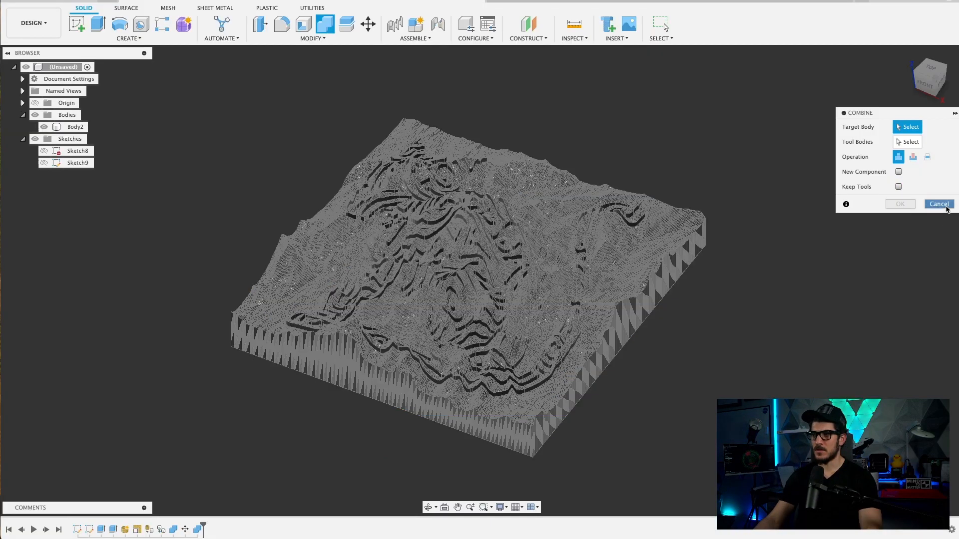
left_click(942, 245)
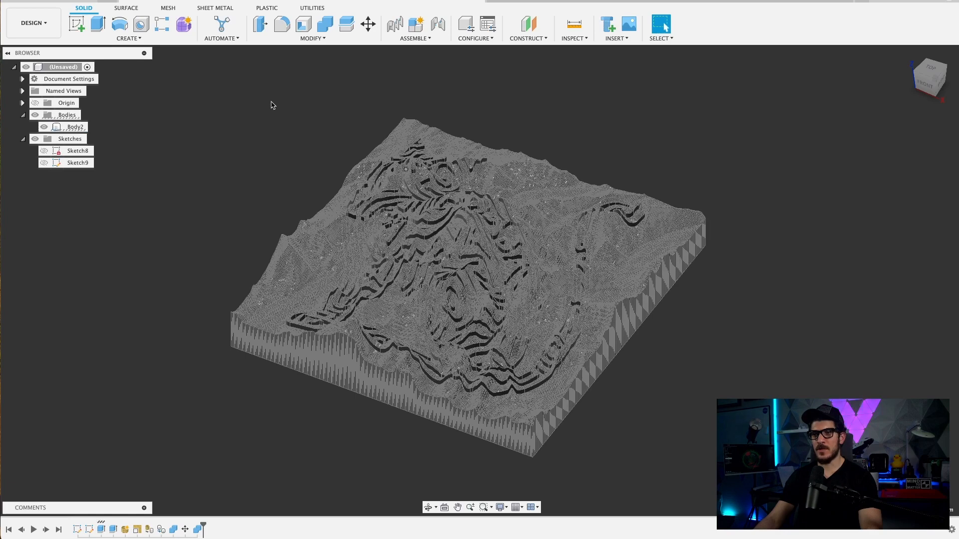
- Send the combined body to Bambu Studio for 3D printing as a binary STL in millimetres with Medium refinement
left_click(70, 129)
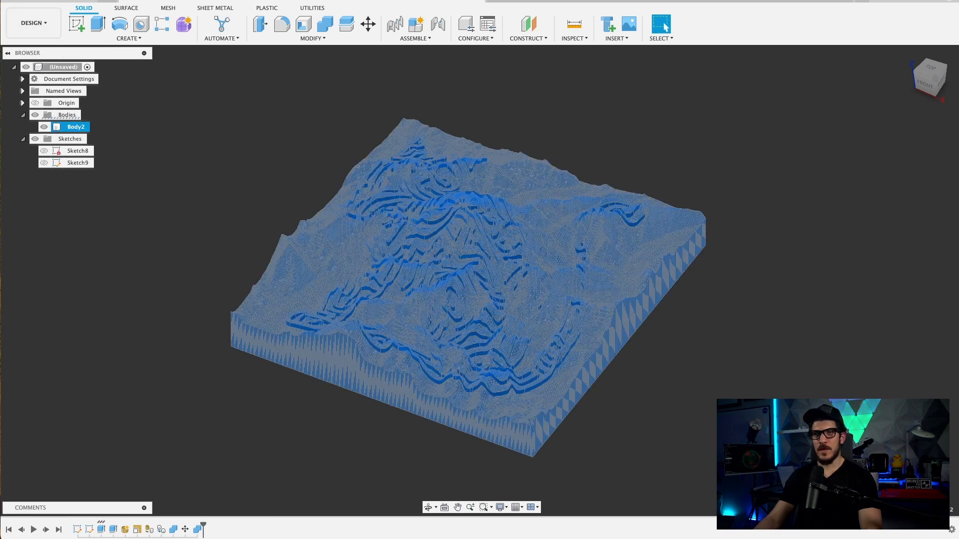
left_click(65, 1)
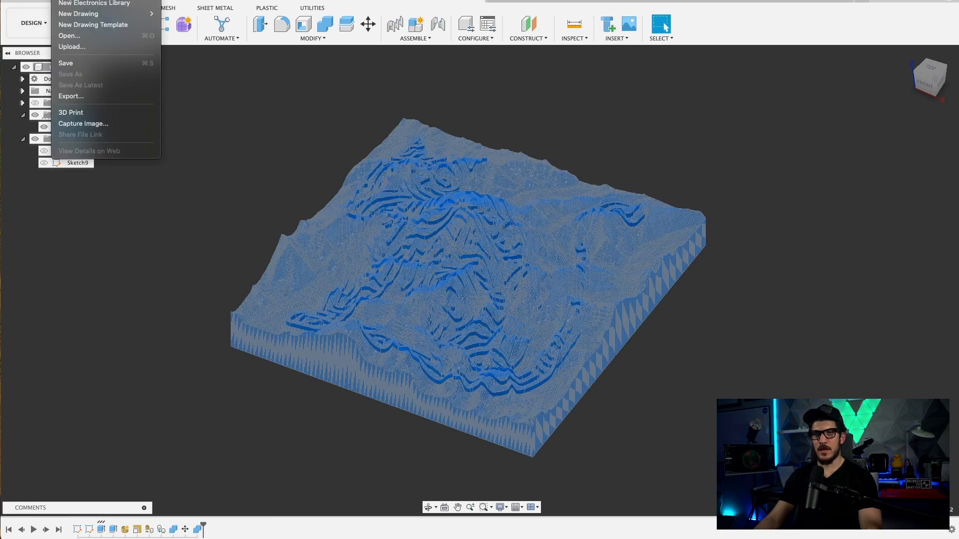
left_click(69, 113)
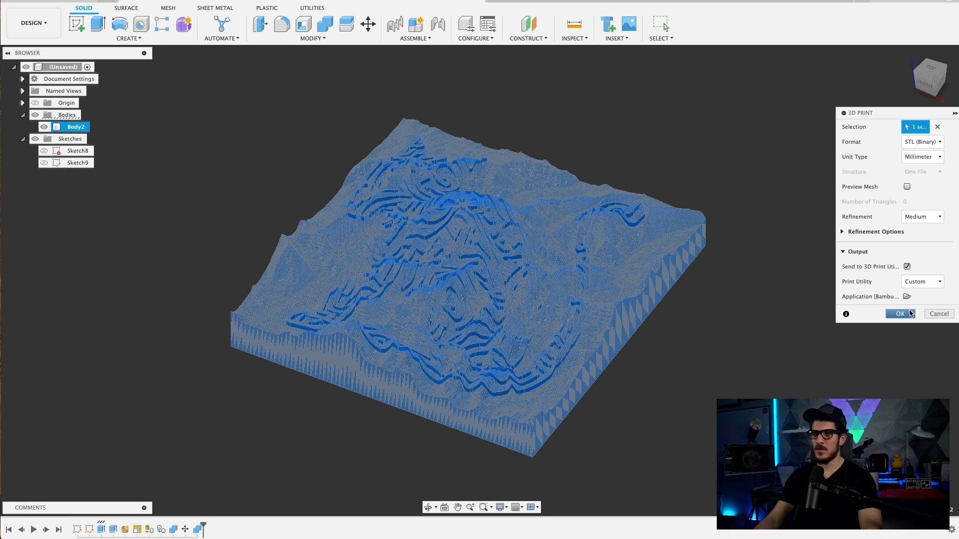
left_click(912, 313)
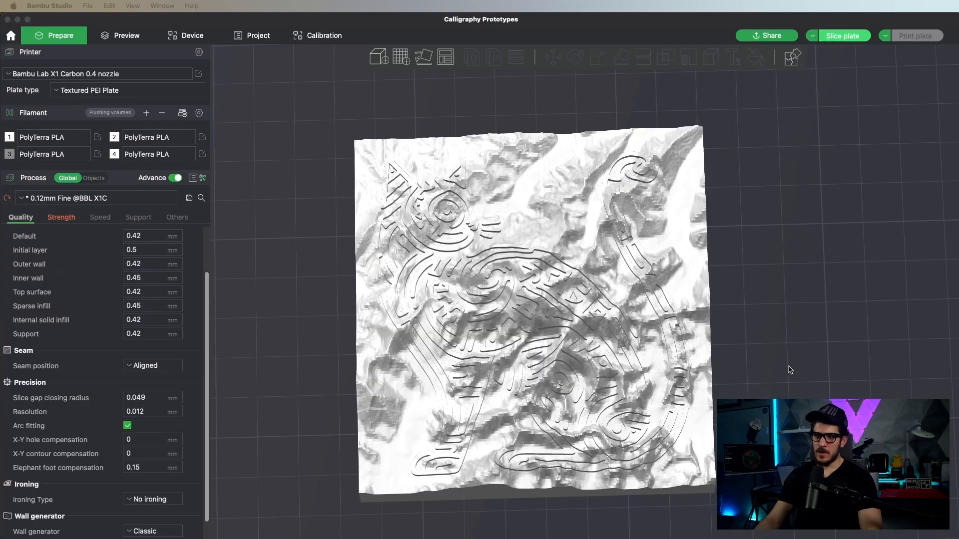
- Examine the imported terrain model in Bambu Studio from above, from the side and close up along the raised cat lines
left_click_drag(789, 366, 619, 358)
scroll(640, 348, "up", 8)
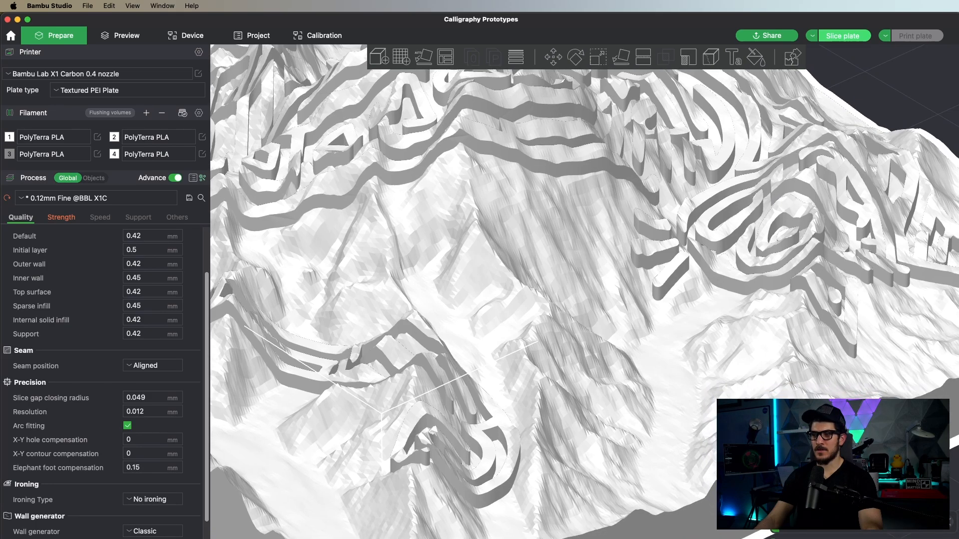
scroll(541, 351, "down", 10)
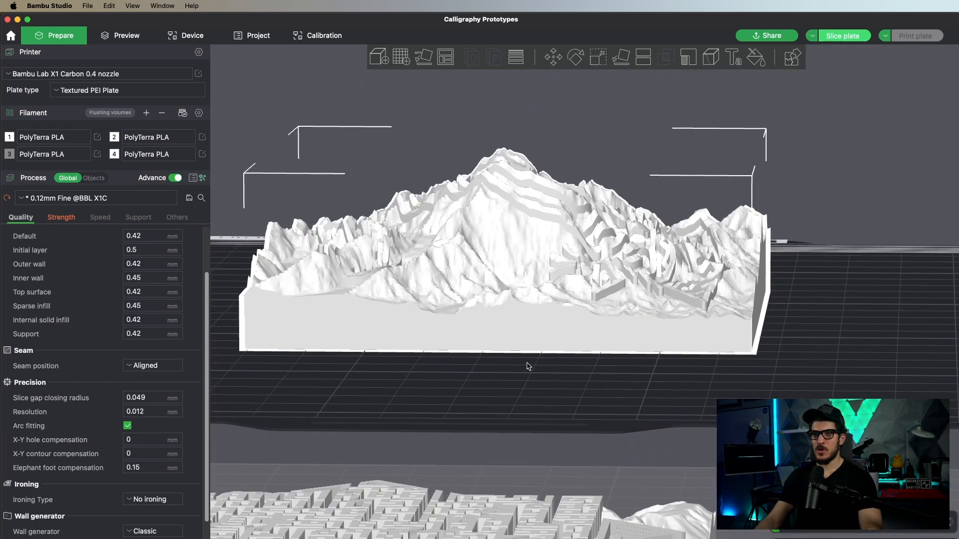
mouse_move(527, 370)
left_mouse_down()
mouse_move(503, 380)
mouse_move(571, 413)
mouse_move(528, 387)
left_mouse_up()
scroll(531, 383, "down", 5)
left_click_drag(696, 393, 723, 391)
scroll(669, 332, "up", 3)
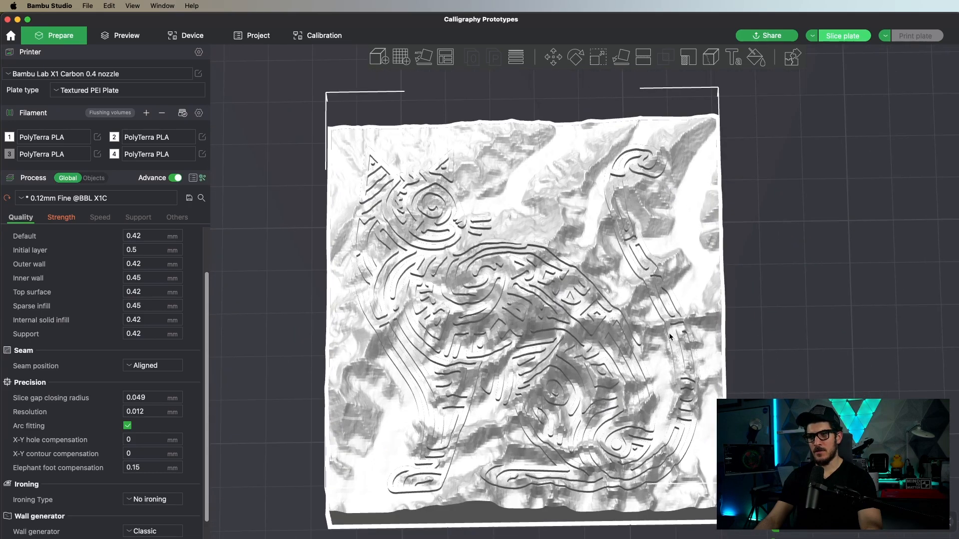
left_click_drag(747, 348, 747, 343)
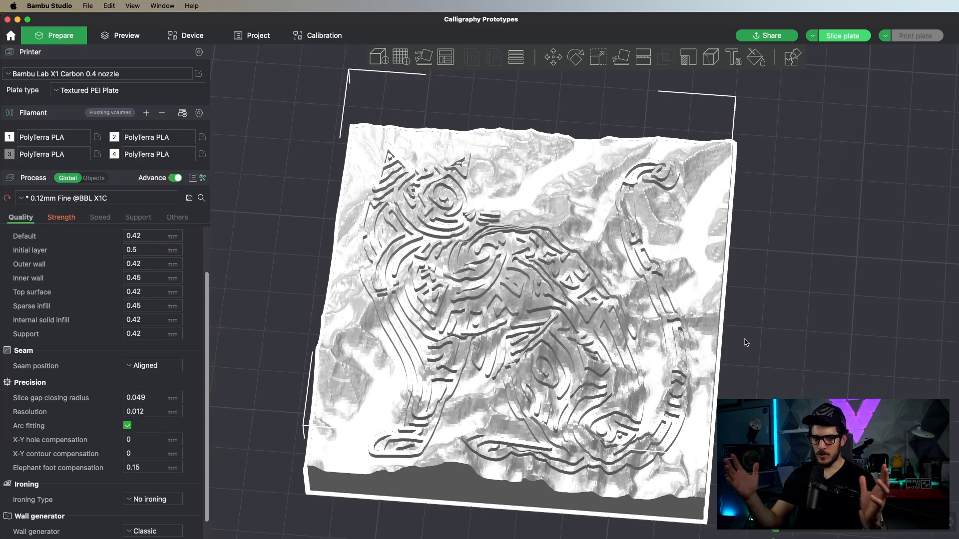
left_click_drag(749, 341, 743, 338)
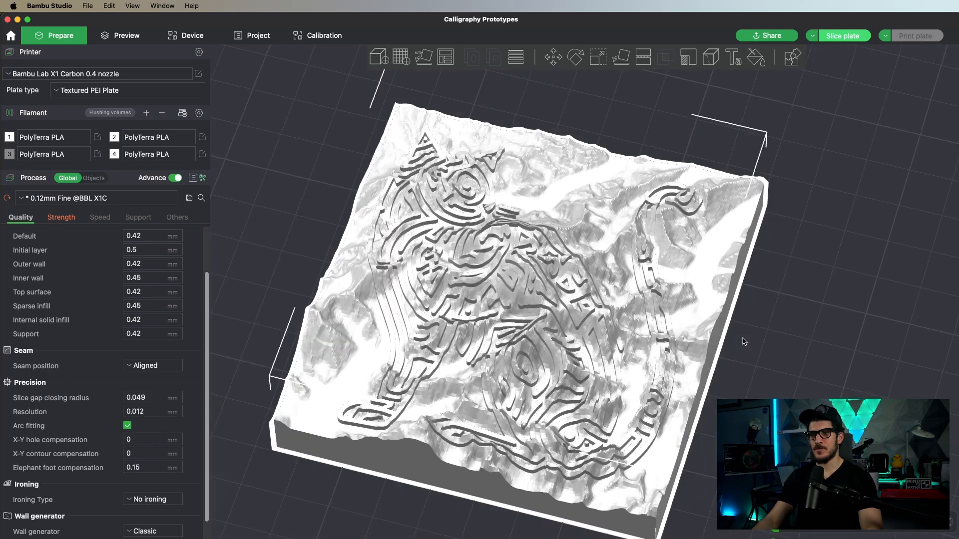
left_click(852, 35)
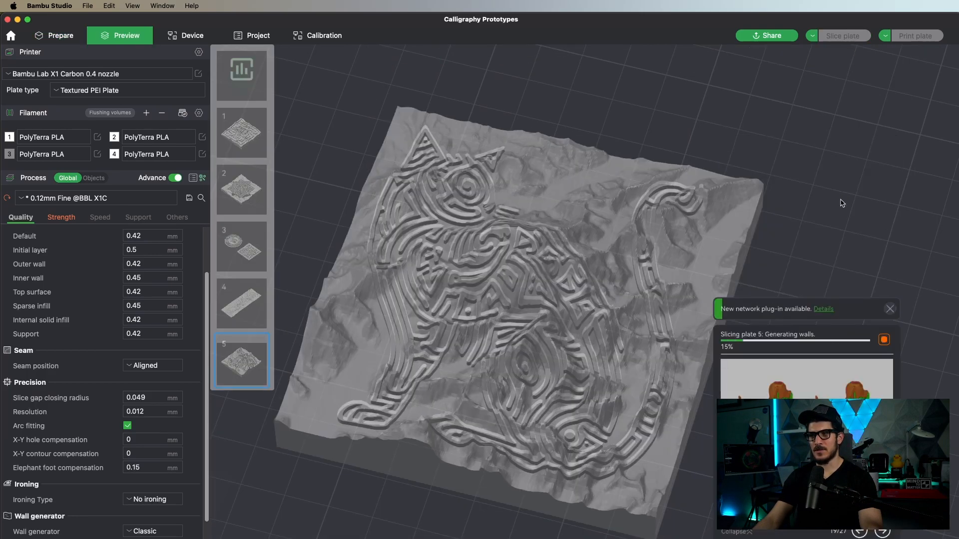
left_click(35, 200)
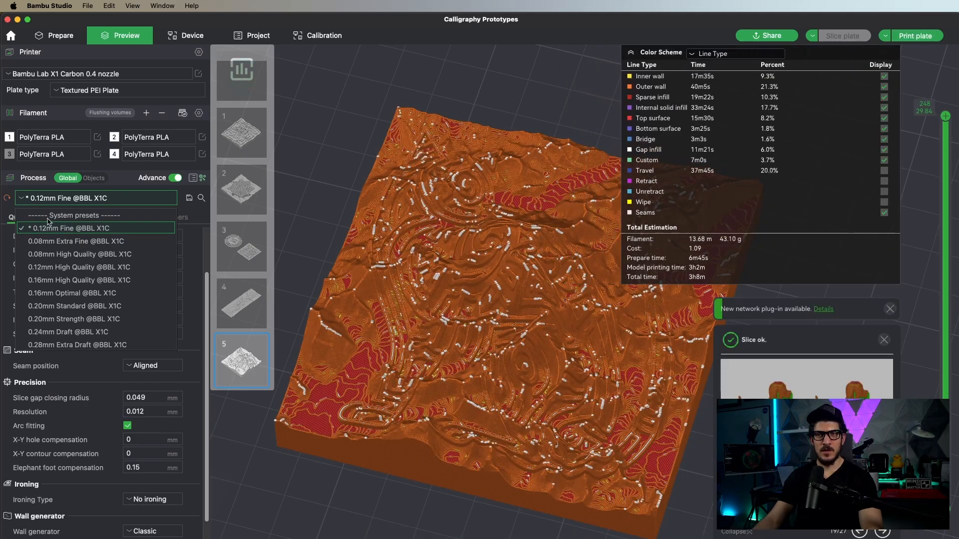
left_click(59, 229)
- Review the sparse infill density and pattern in the strength settings, and look over the sliced terrain preview
left_click(61, 217)
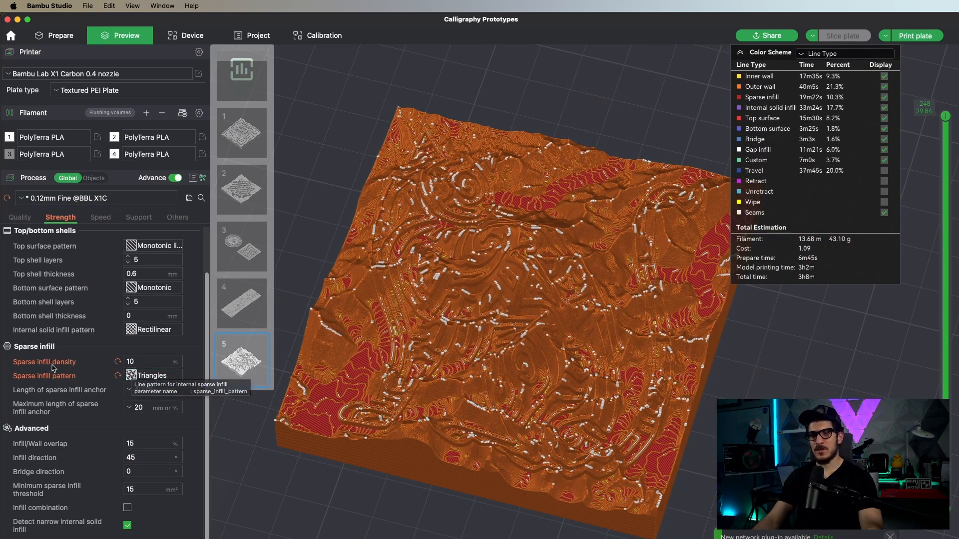
left_click(131, 361)
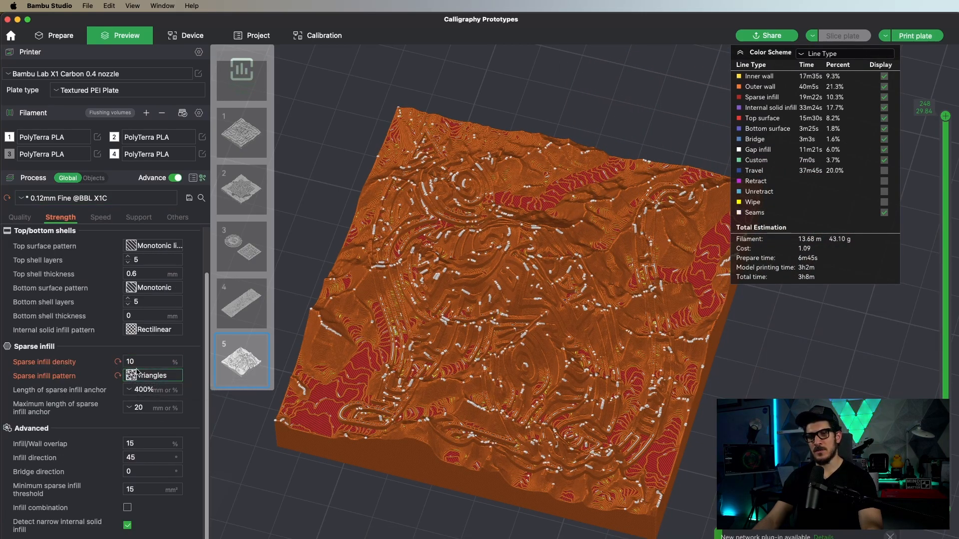
left_click(162, 376)
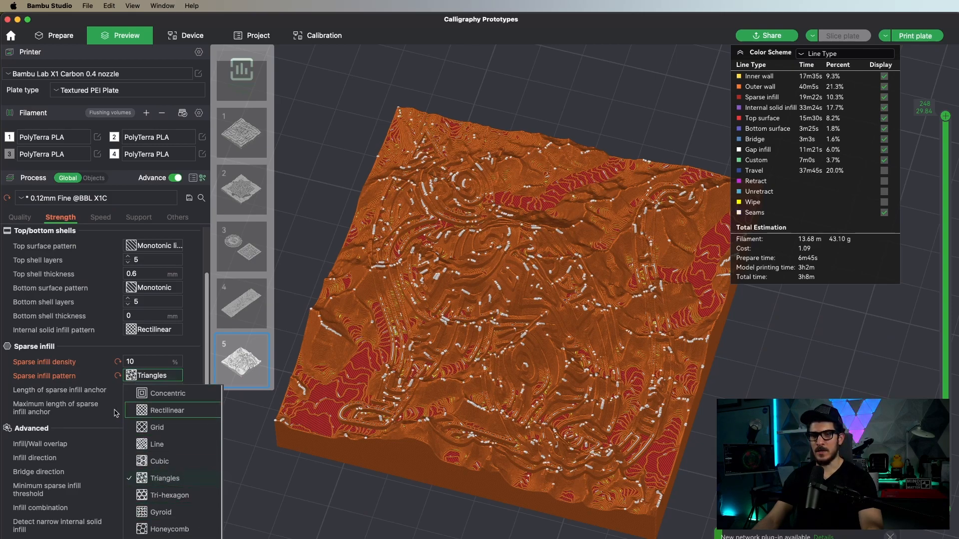
left_click(164, 377)
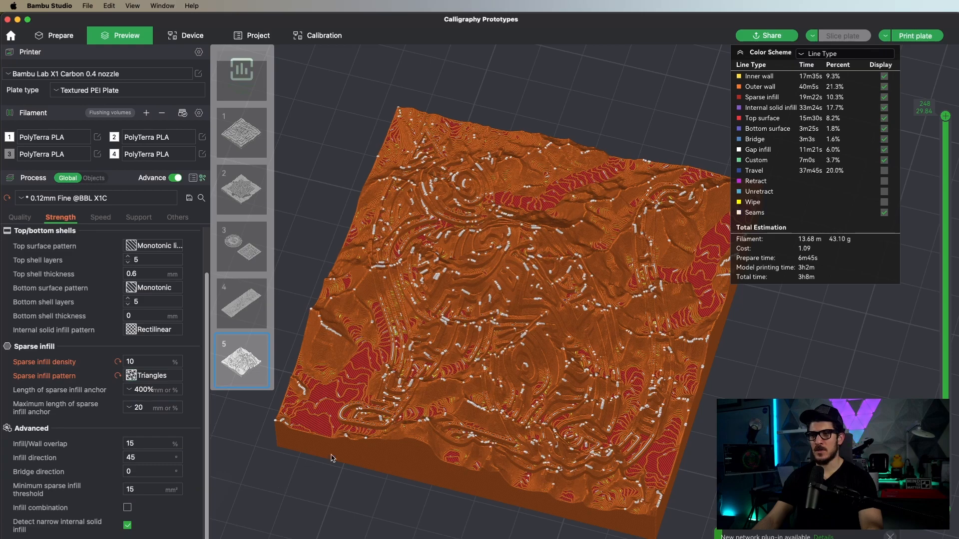
left_click_drag(311, 464, 579, 351)
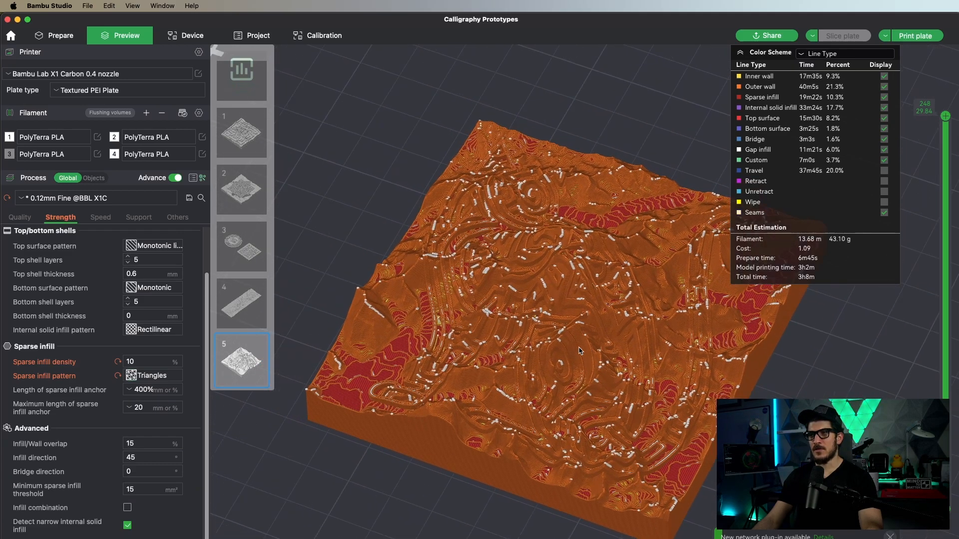